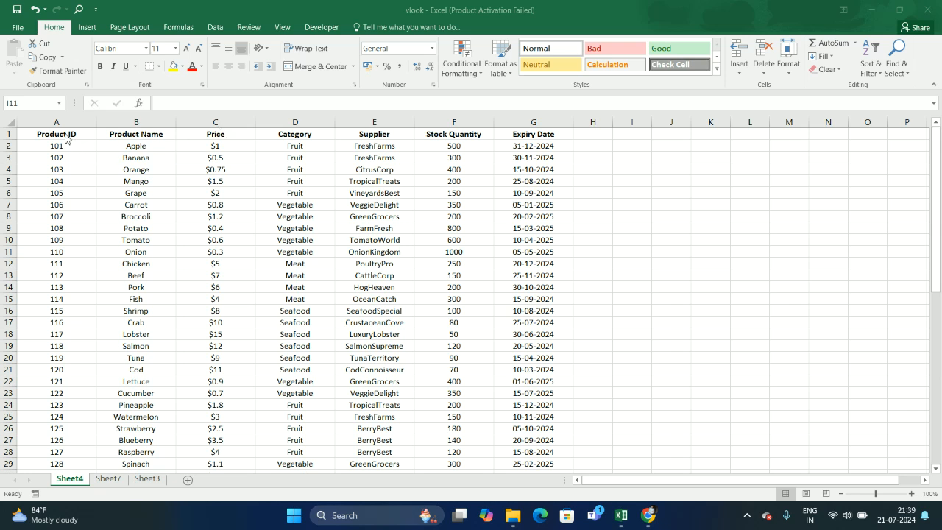
Copy the header row A1:G1, from Product ID to Expiry Date, from Sheet4 into row 1 of Sheet7.
click(42, 134)
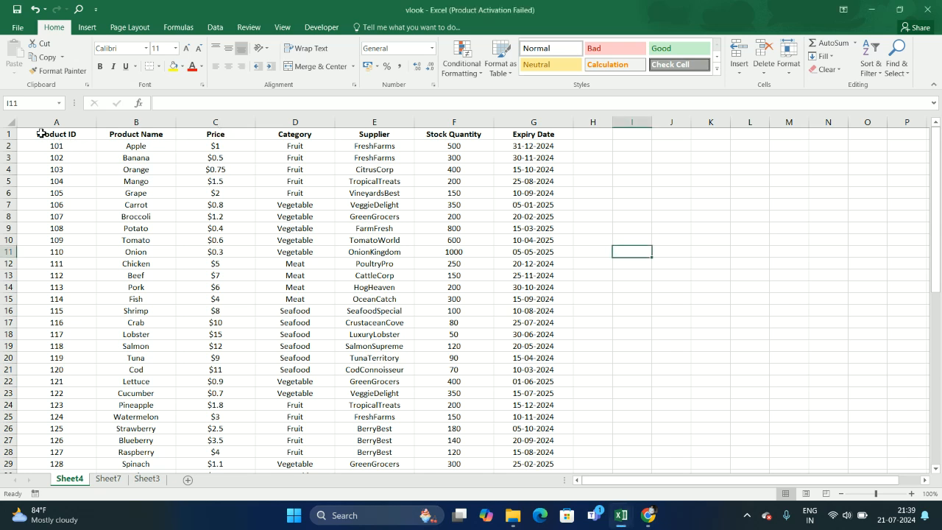
click(35, 134)
drag(36, 134, 524, 140)
key(ctrl+c)
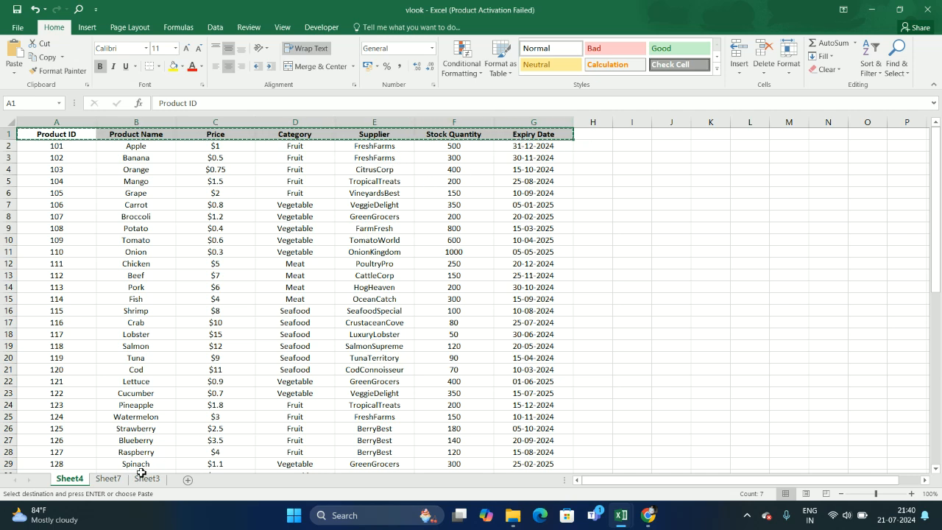
click(109, 479)
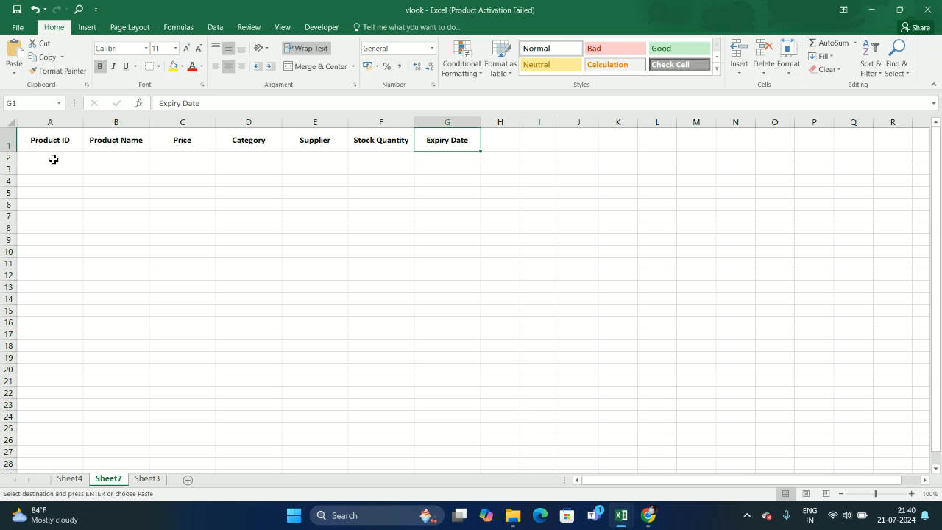
click(76, 483)
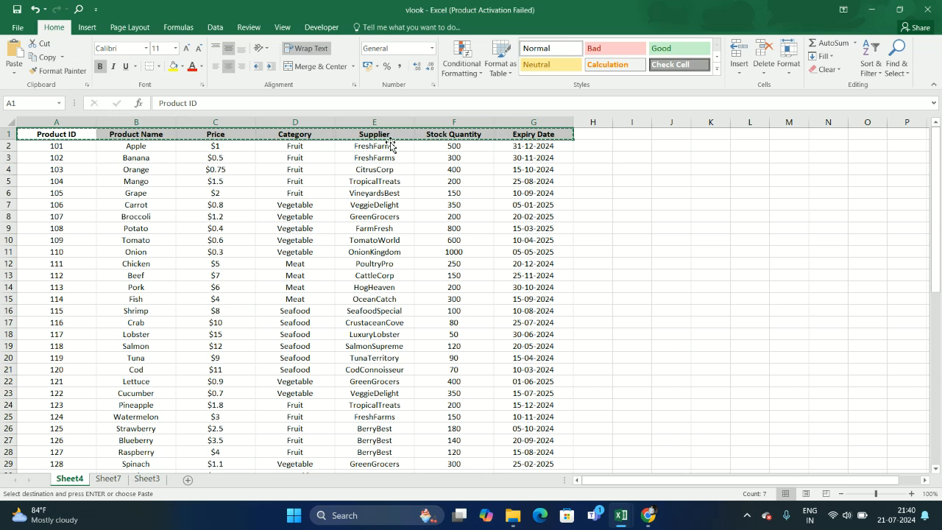
key(ctrl+v)
Enter 101 as the Product ID in cell A2 of Sheet7.
click(109, 478)
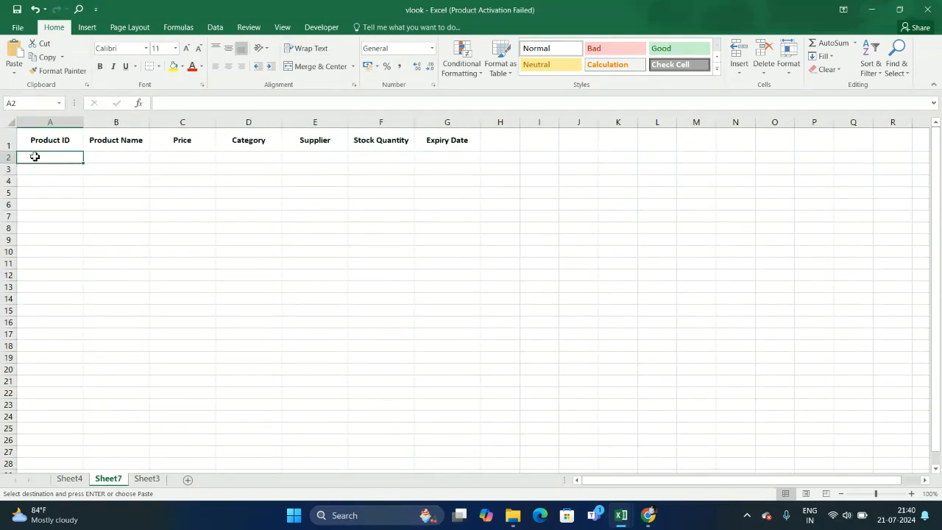
text(101)
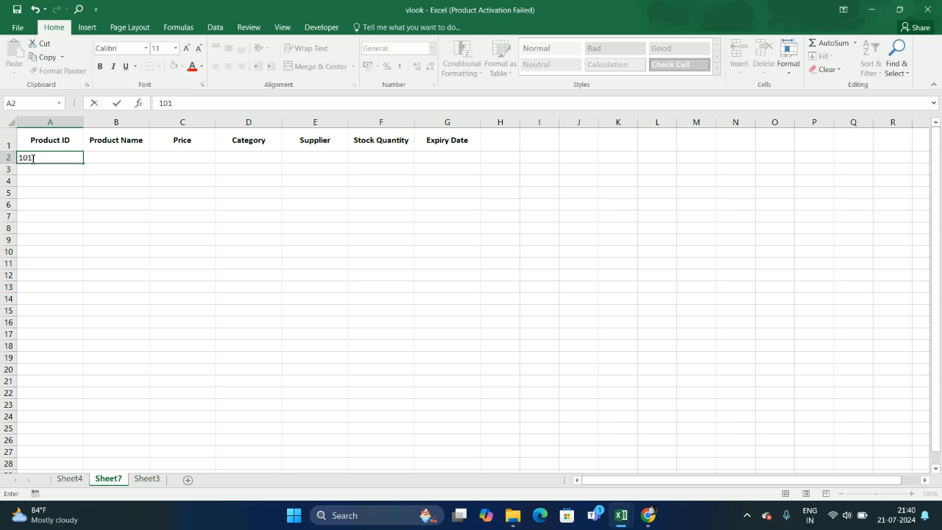
Start a VLOOKUP formula under Product Name in B2, with A2 as the lookup value.
click(114, 156)
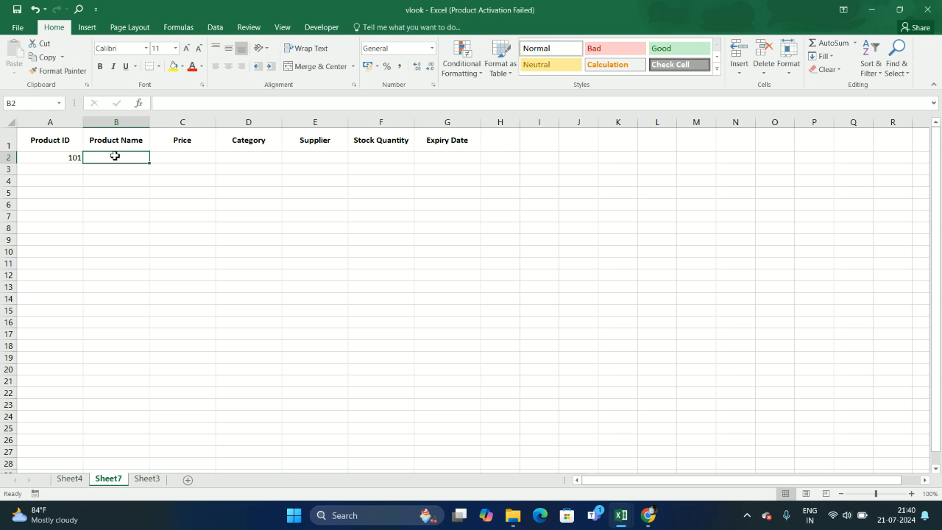
text(=vlook)
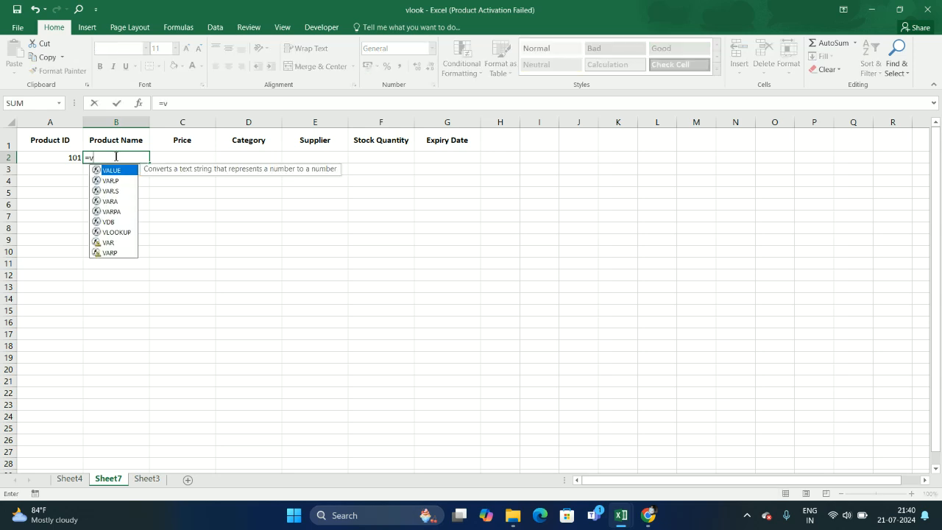
key(Tab)
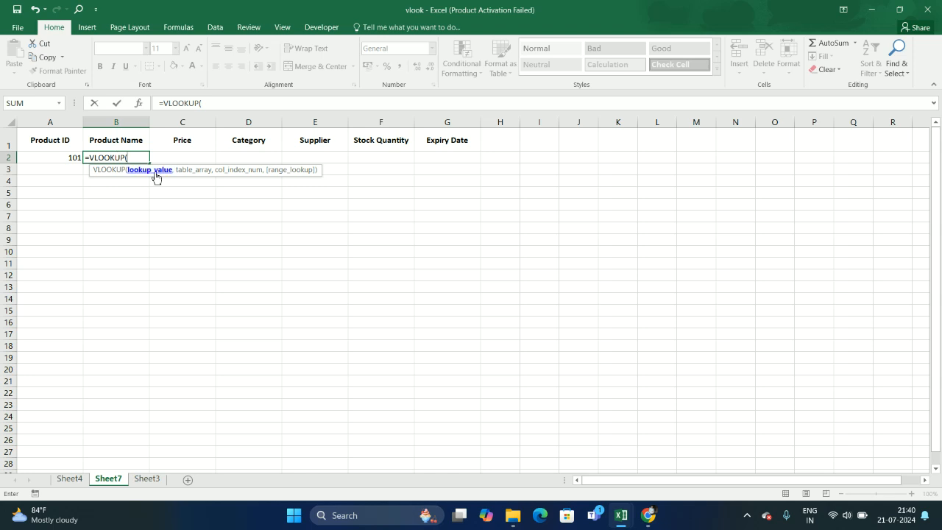
click(57, 157)
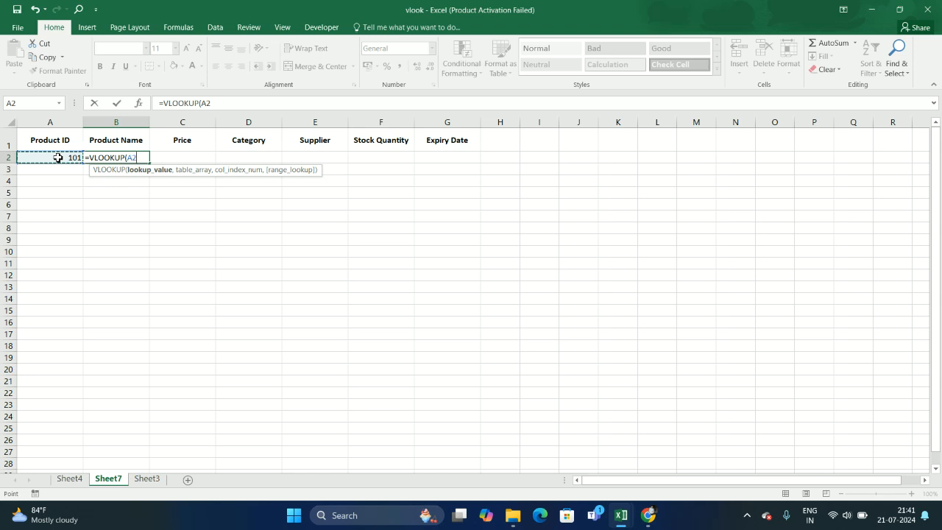
text(,)
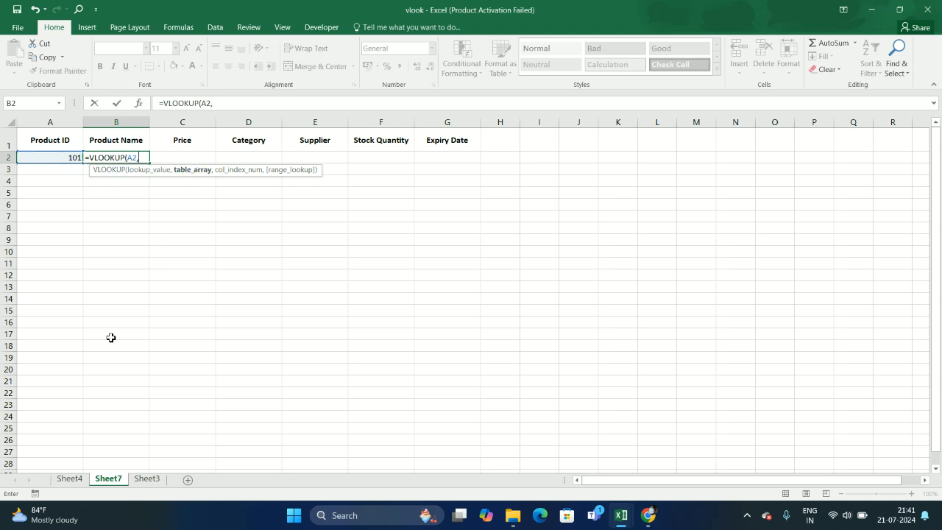
Set the VLOOKUP table array to the whole product table, Sheet4!A1:G59.
click(76, 480)
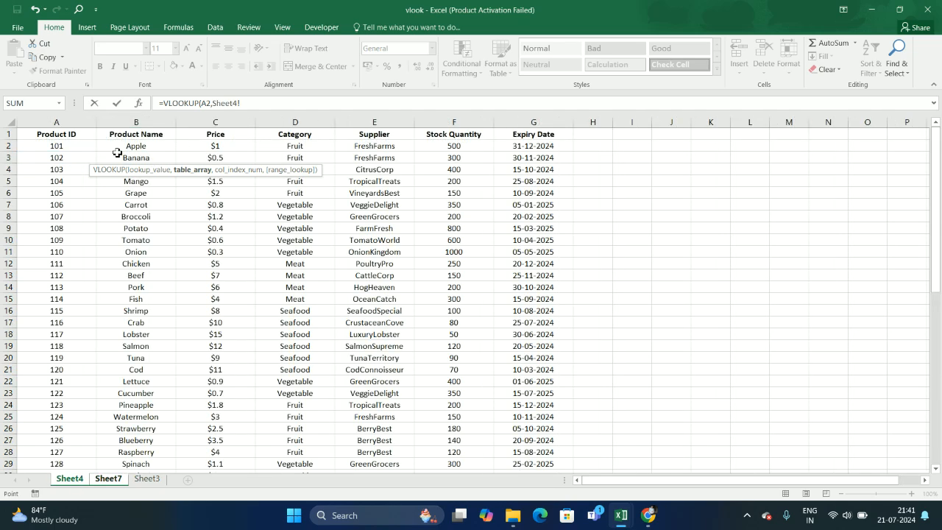
click(40, 134)
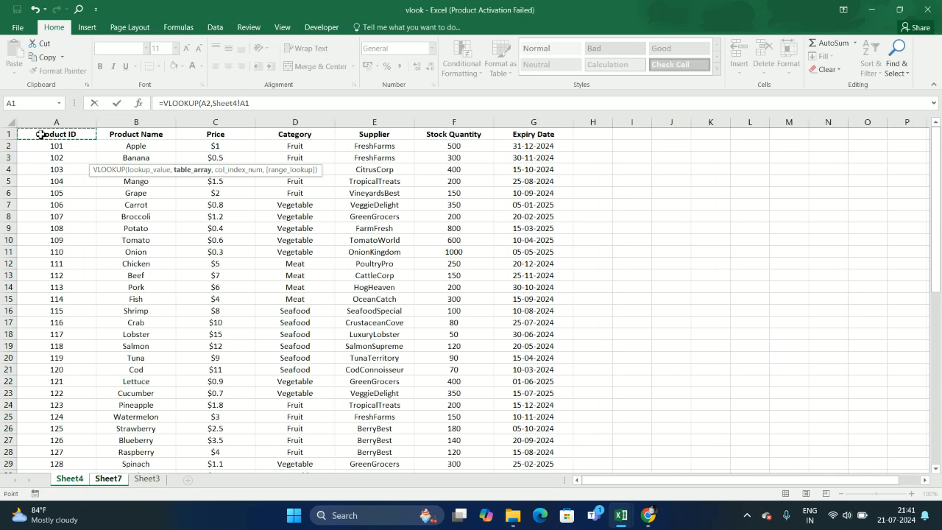
key(ctrl+shift+Right)
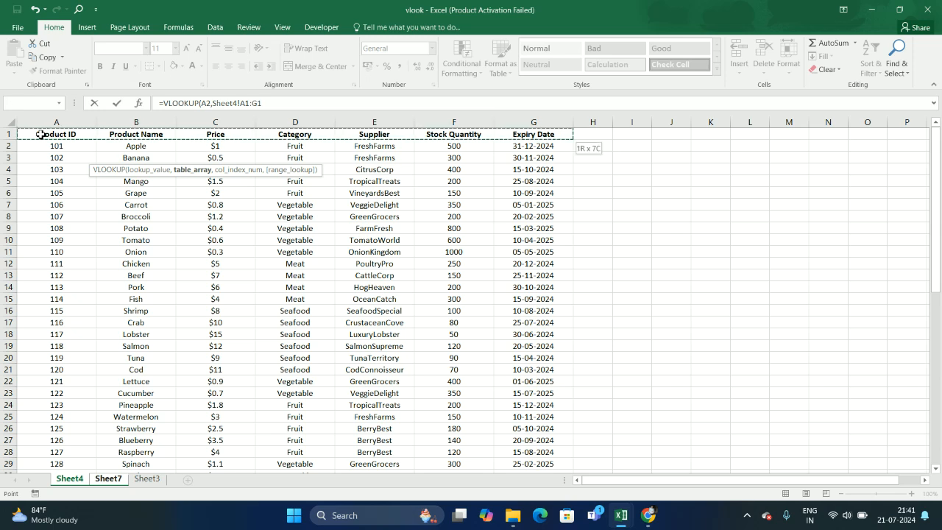
key(ctrl+shift+Down)
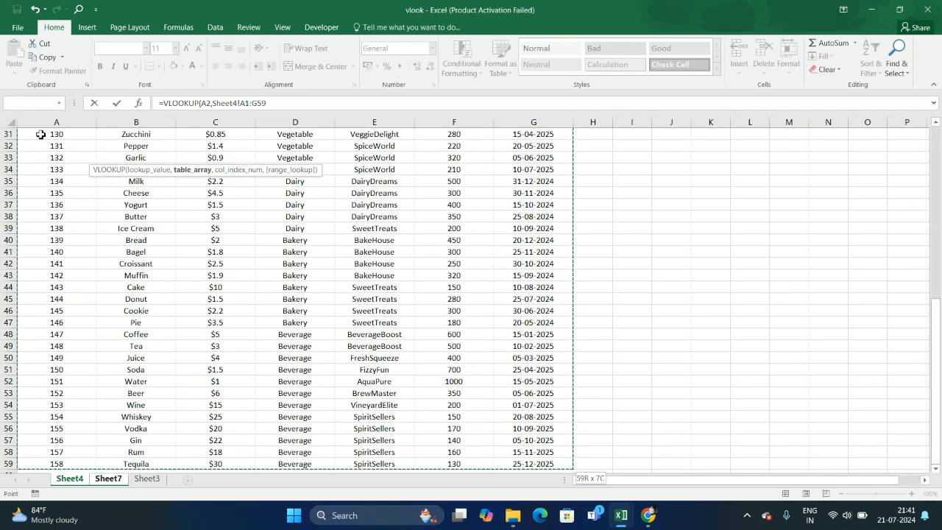
click(276, 104)
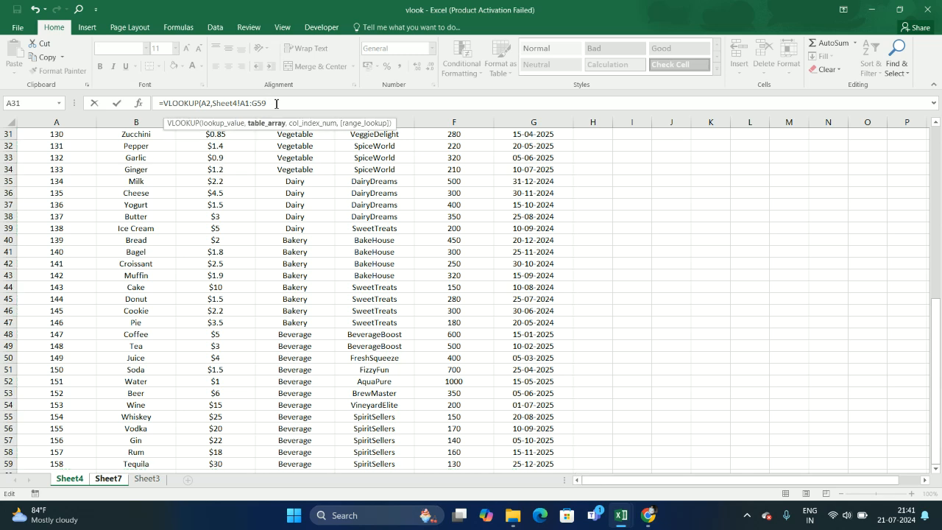
text(,)
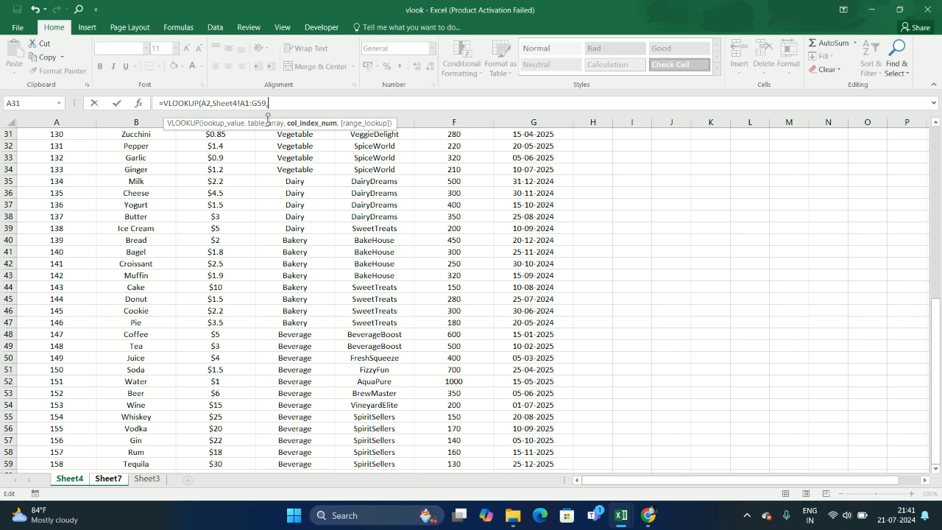
Complete the VLOOKUP formula with column index 2 and 0 for an exact match.
scroll(259, 183, up, 10)
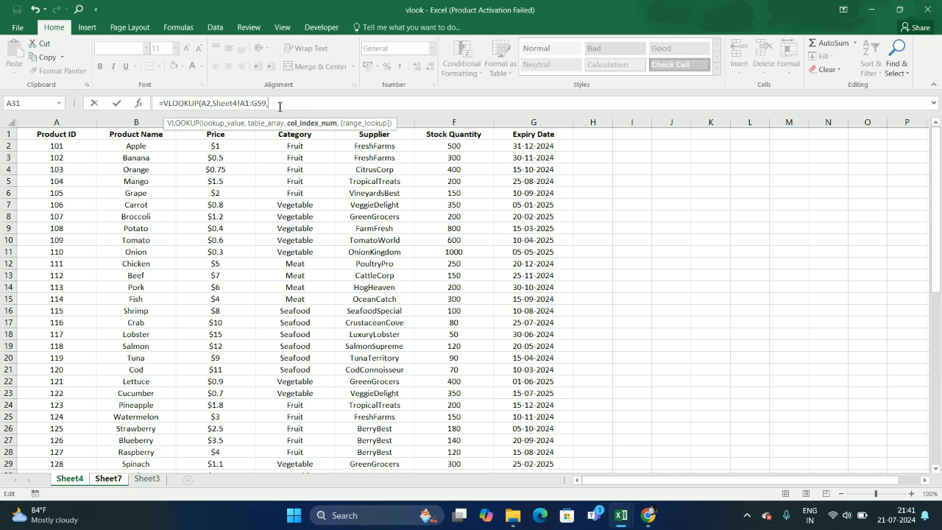
text(2,)
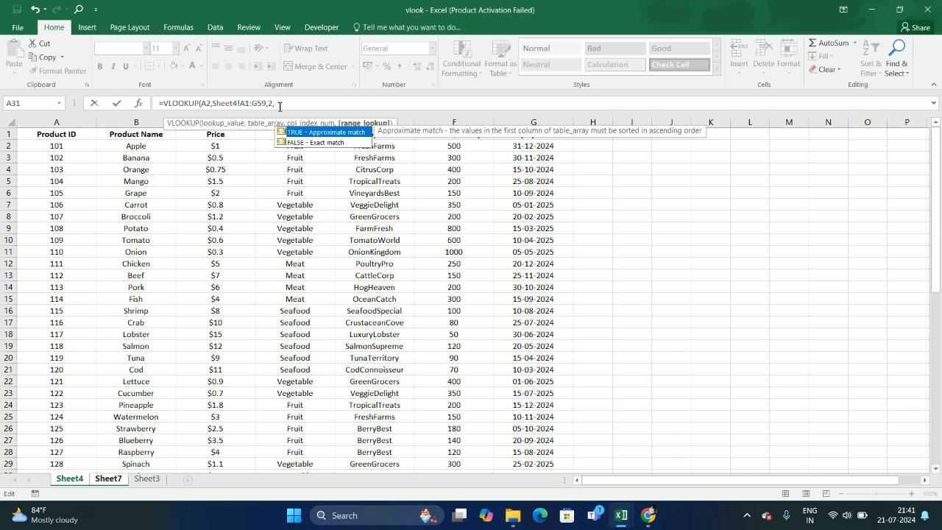
text(0))
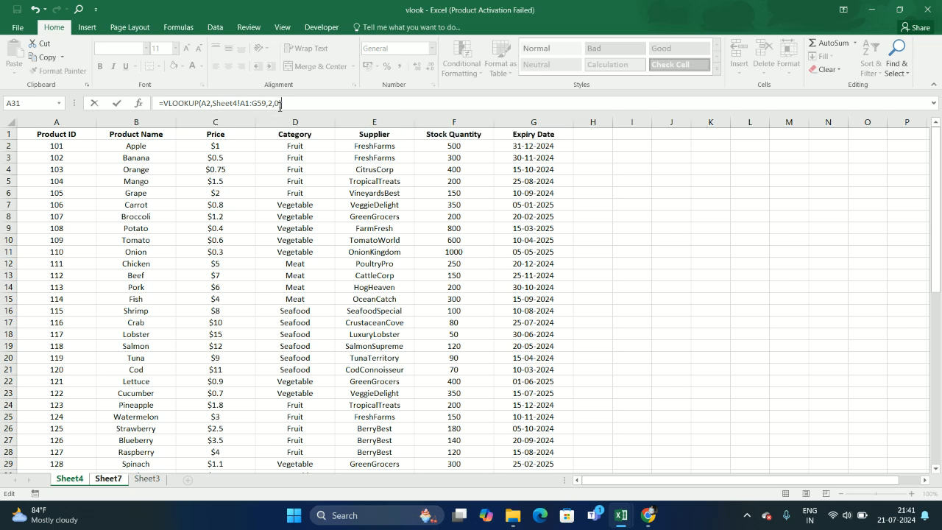
key(Return)
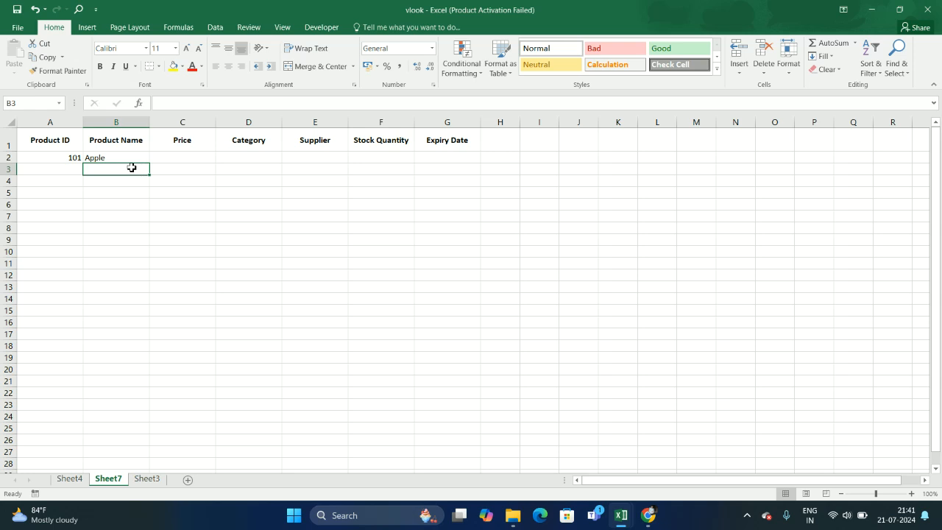
Check the product list on Sheet4 and set the Product ID in A2 of Sheet7 to 105.
click(73, 157)
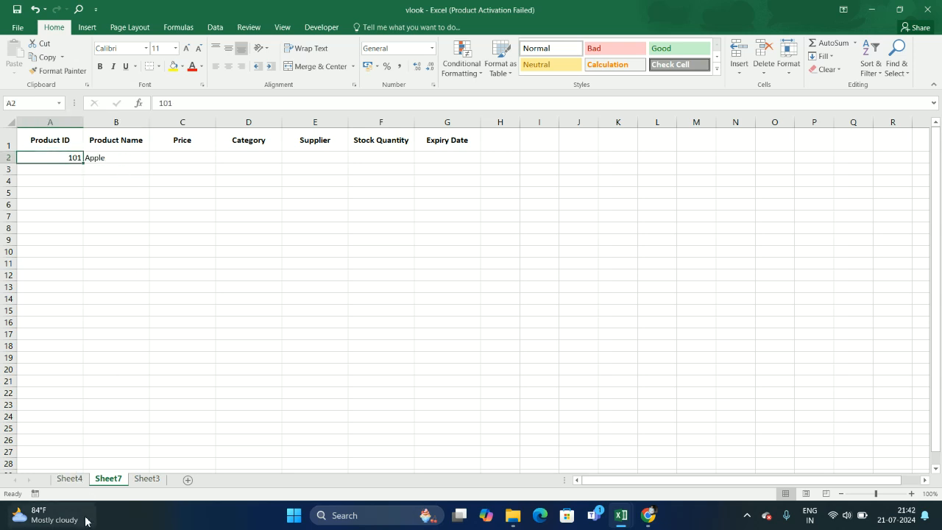
click(78, 483)
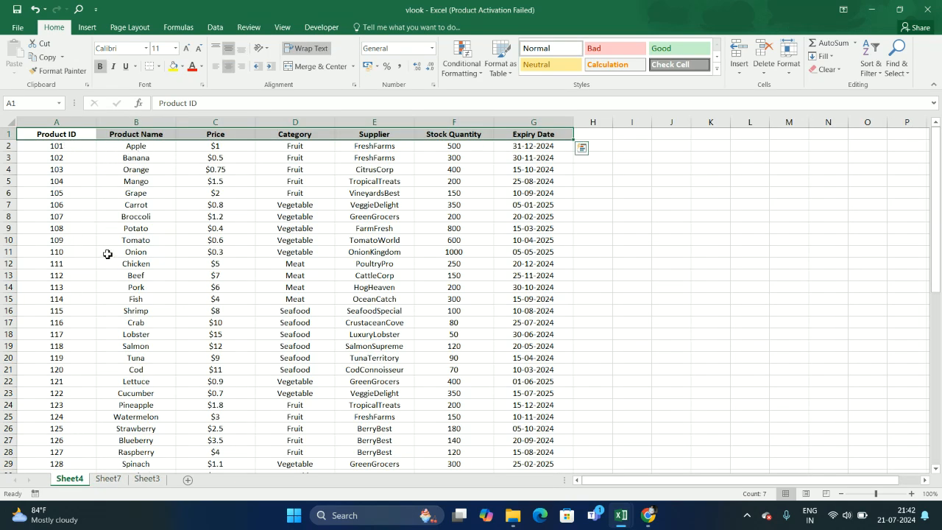
click(107, 479)
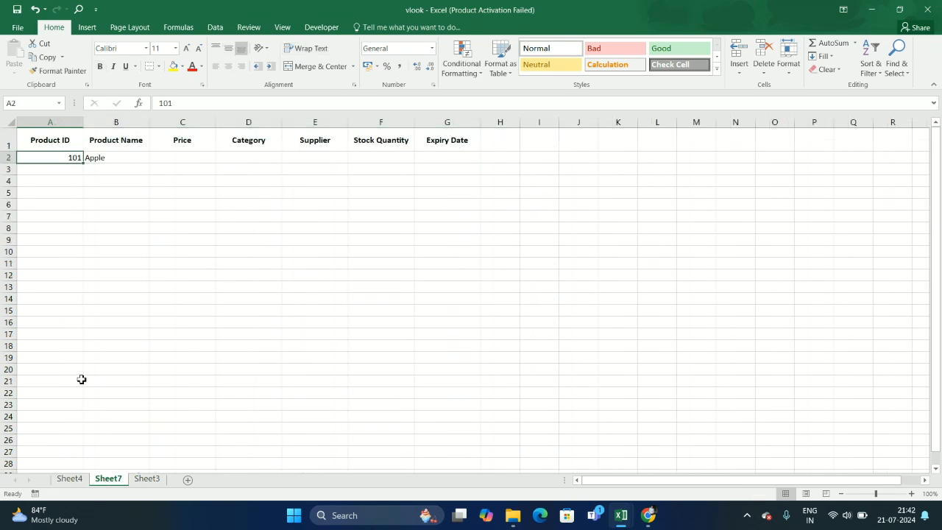
double_click(76, 157)
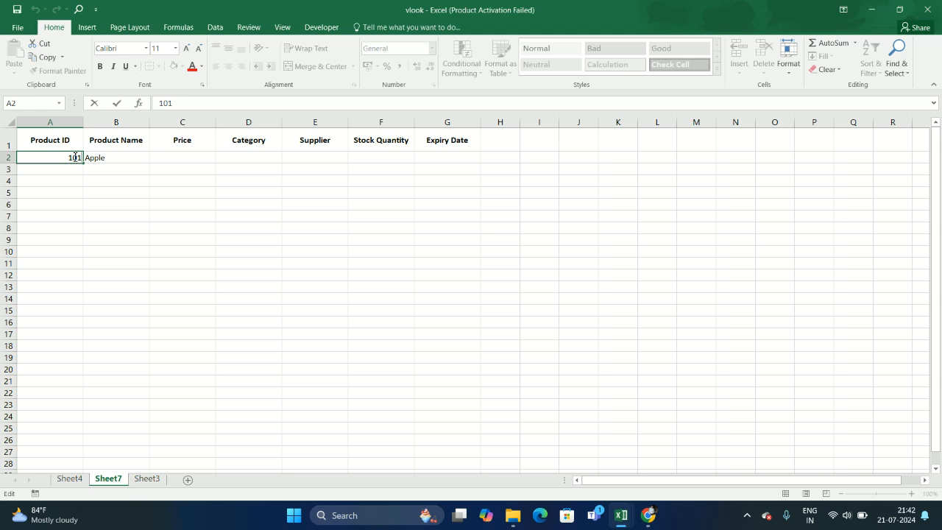
key(BackSpace)
text(5)
key(Return)
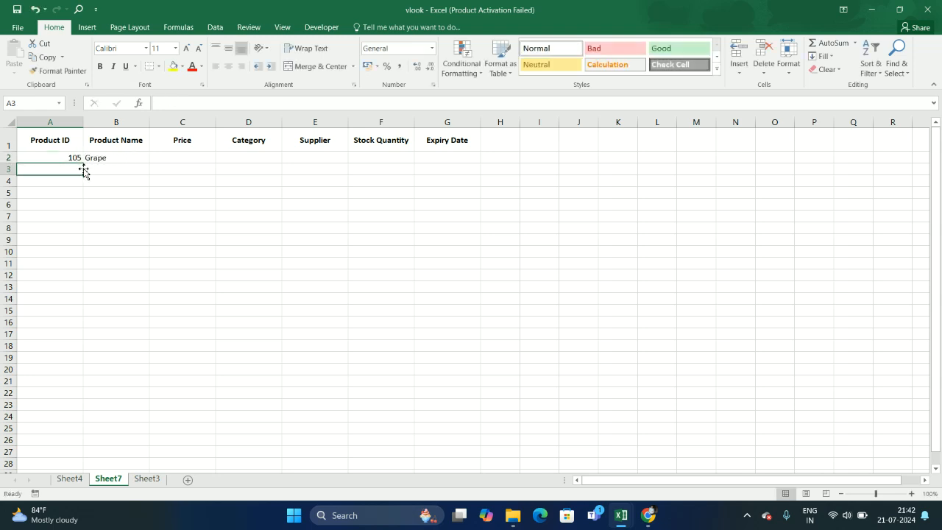
Set the Product ID in A2 to 107 and compare the looked-up name with the product table on Sheet4.
click(71, 157)
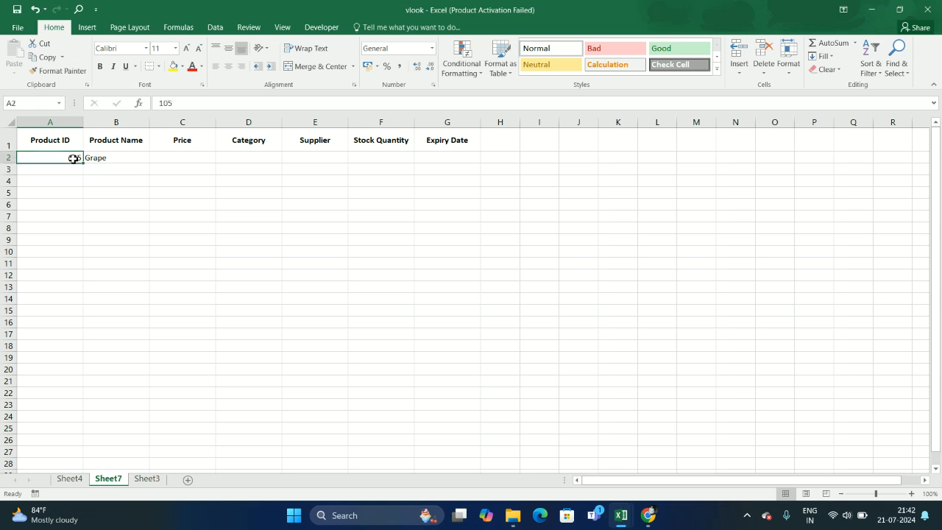
text(107)
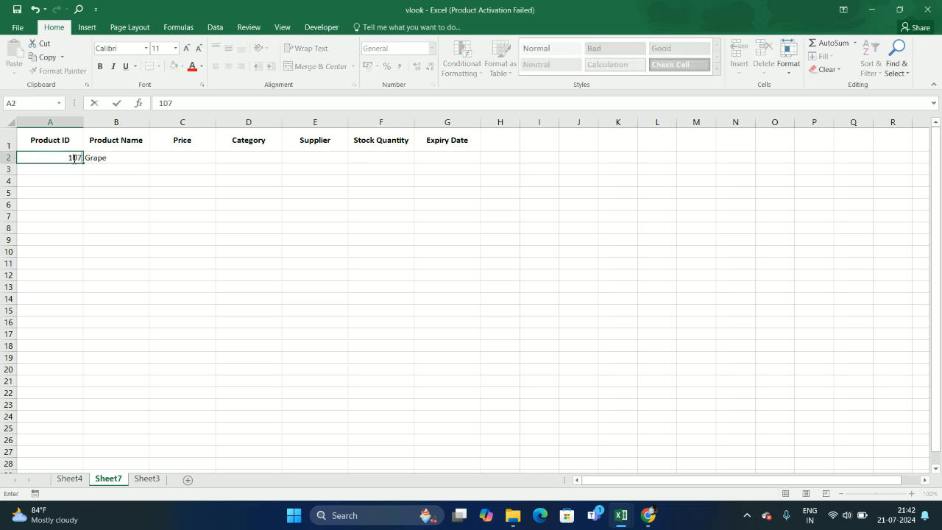
key(Return)
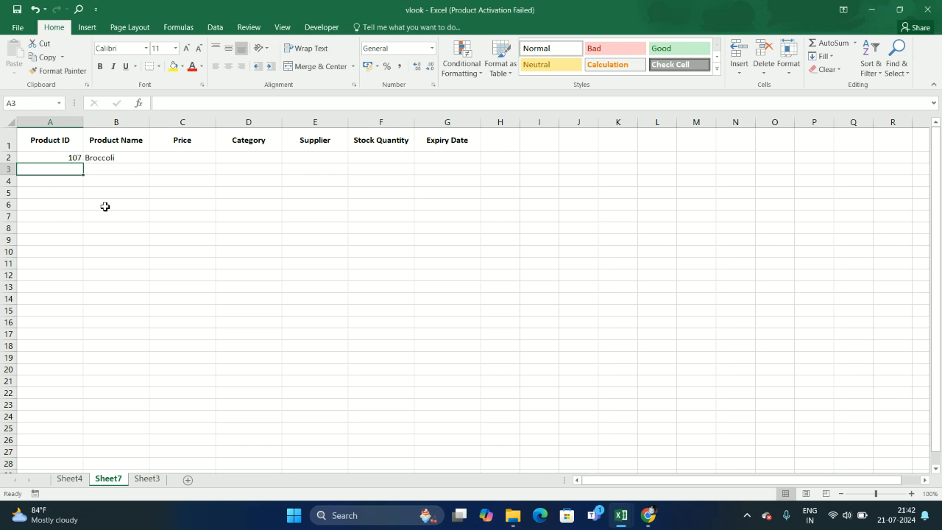
click(78, 479)
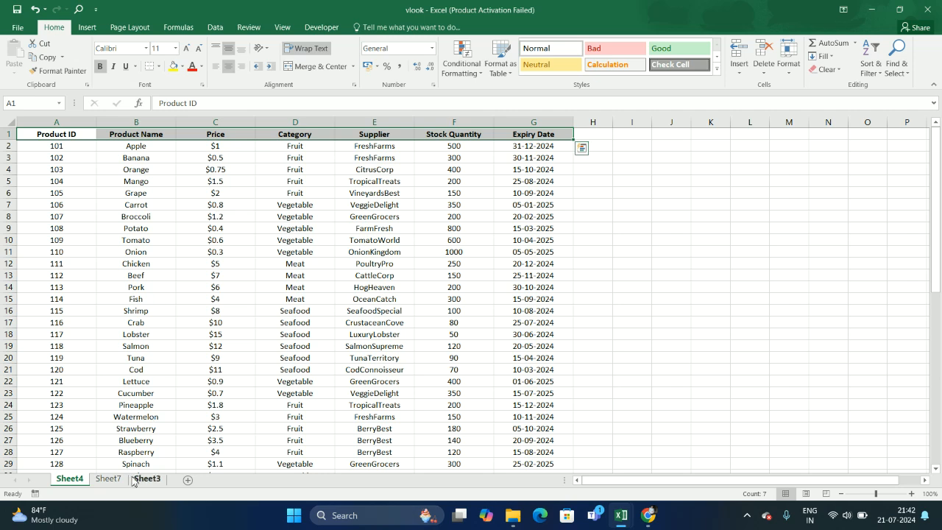
click(109, 479)
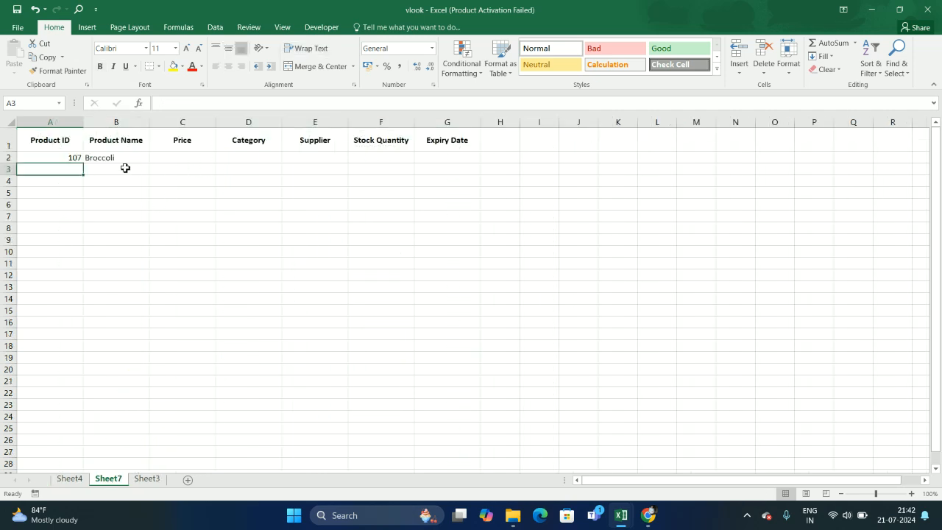
Review the VLOOKUP formula in B2 and its lookup value in A2 against the product table on Sheet4.
click(190, 159)
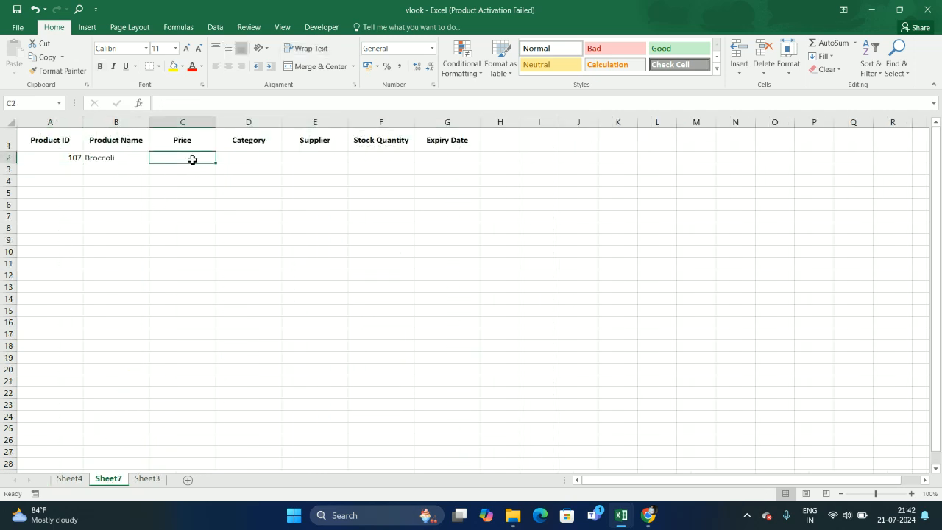
click(127, 162)
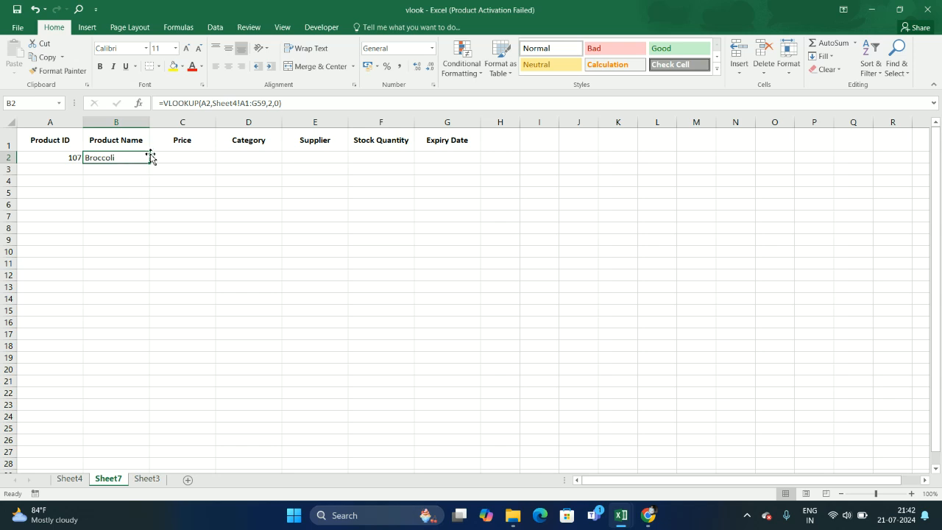
click(65, 161)
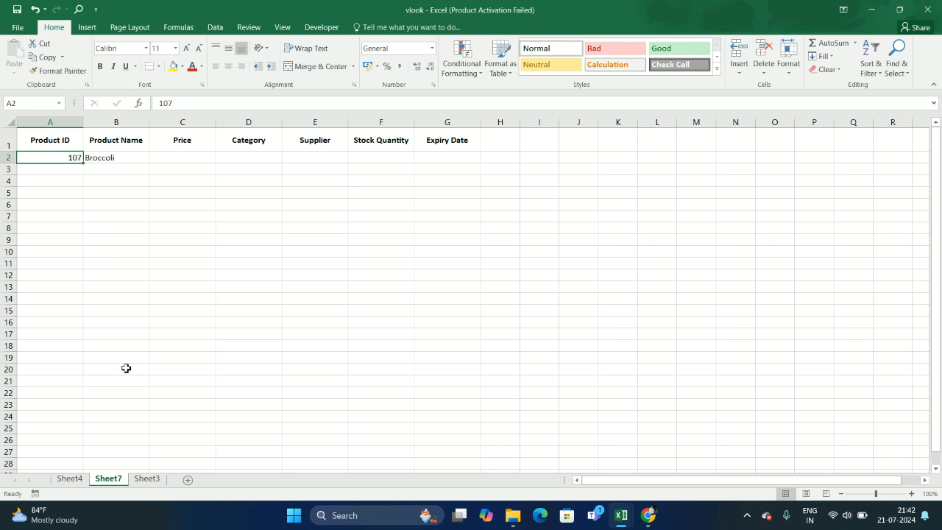
click(70, 479)
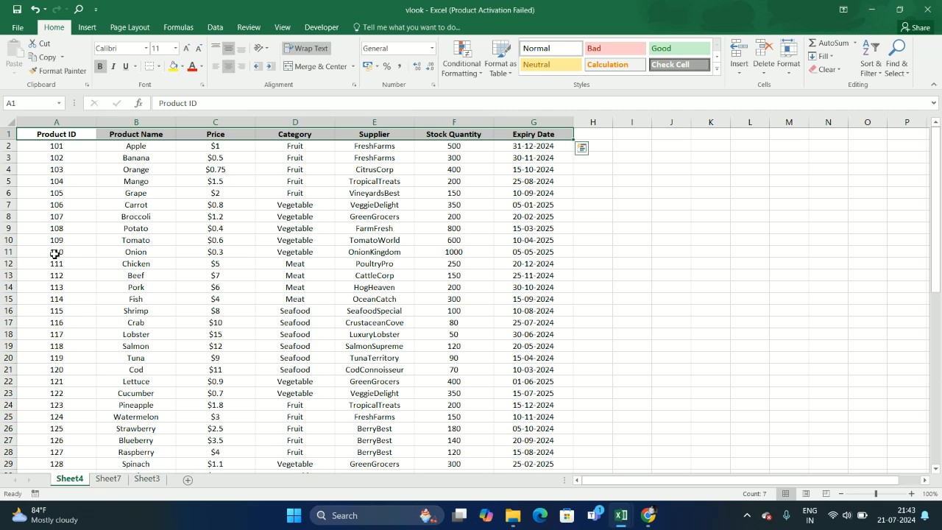
Copy Product IDs 109 to 130 from Sheet4 into Sheet7 starting at A3, and right-align them.
drag(53, 245, 64, 451)
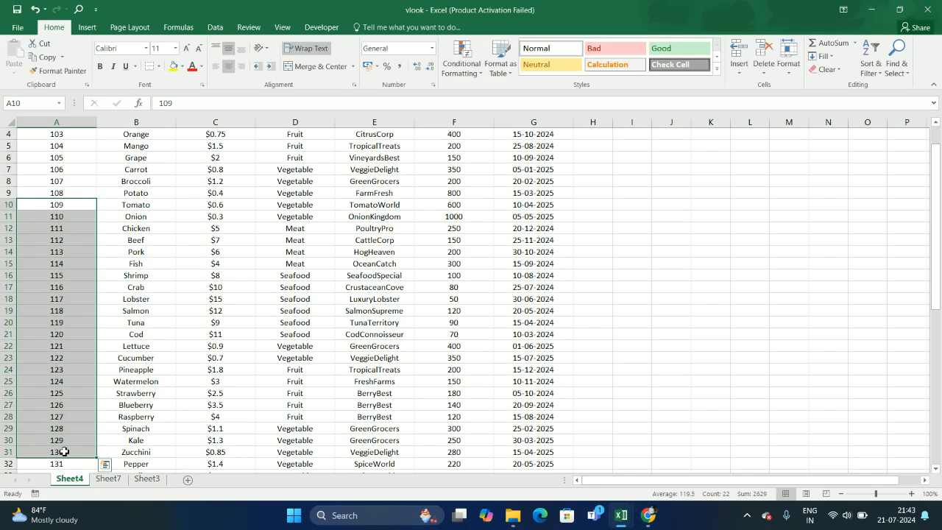
key(ctrl+c)
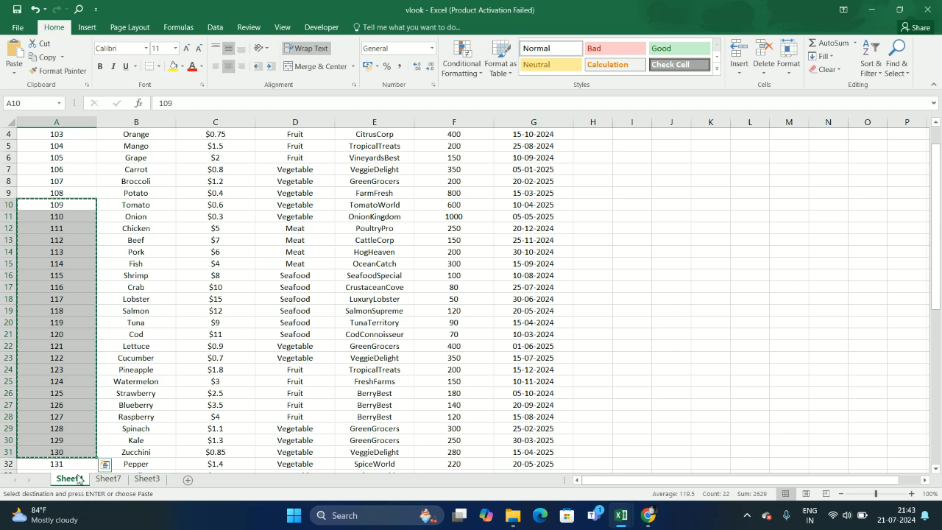
click(109, 479)
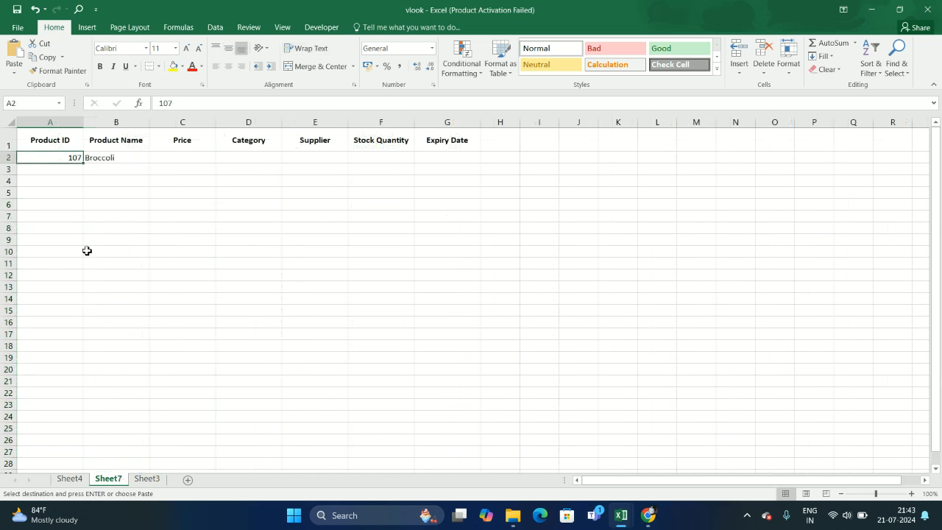
click(62, 167)
key(ctrl+v)
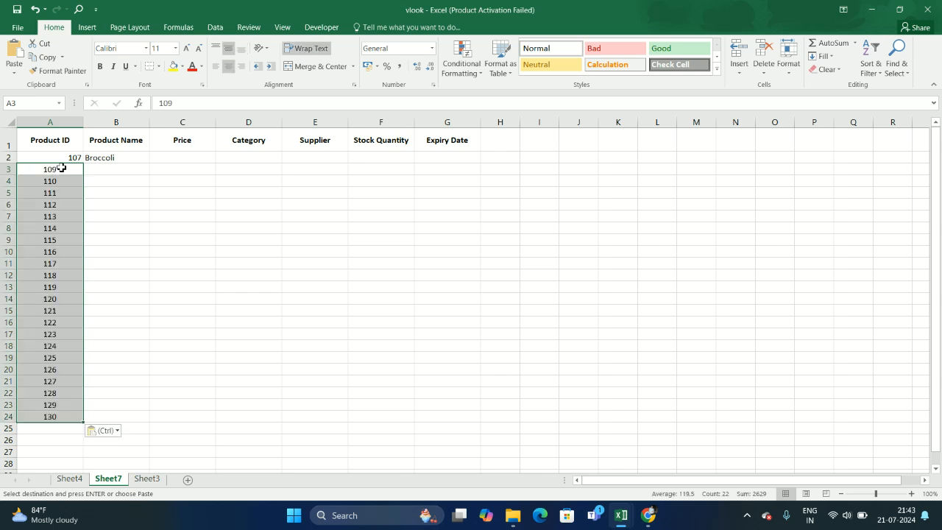
click(242, 68)
click(128, 321)
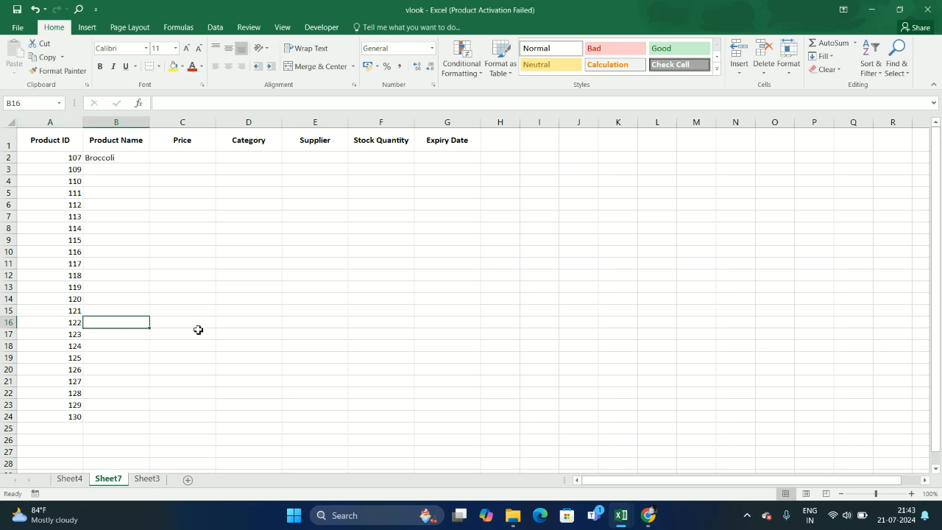
Look through the product table on Sheet4 and return to Sheet7.
click(70, 478)
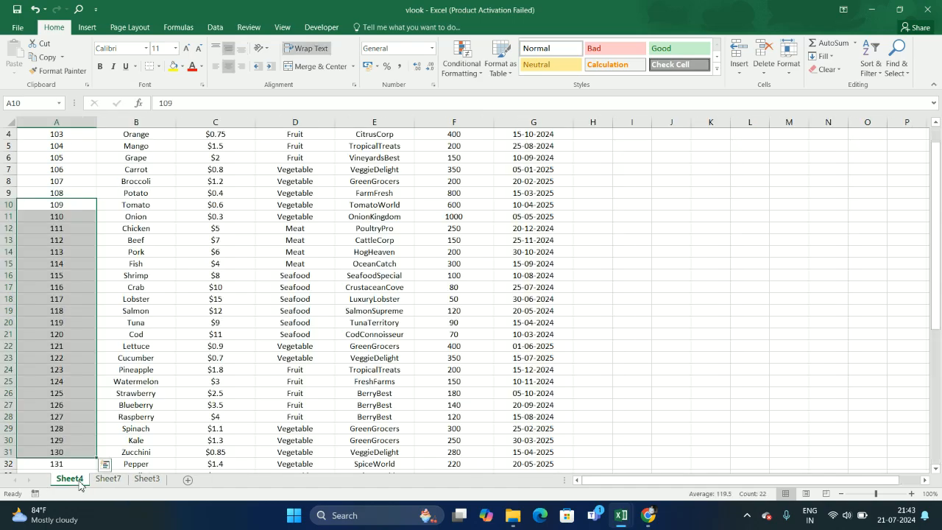
scroll(210, 269, up, 1)
scroll(210, 270, down, 8)
scroll(211, 268, up, 8)
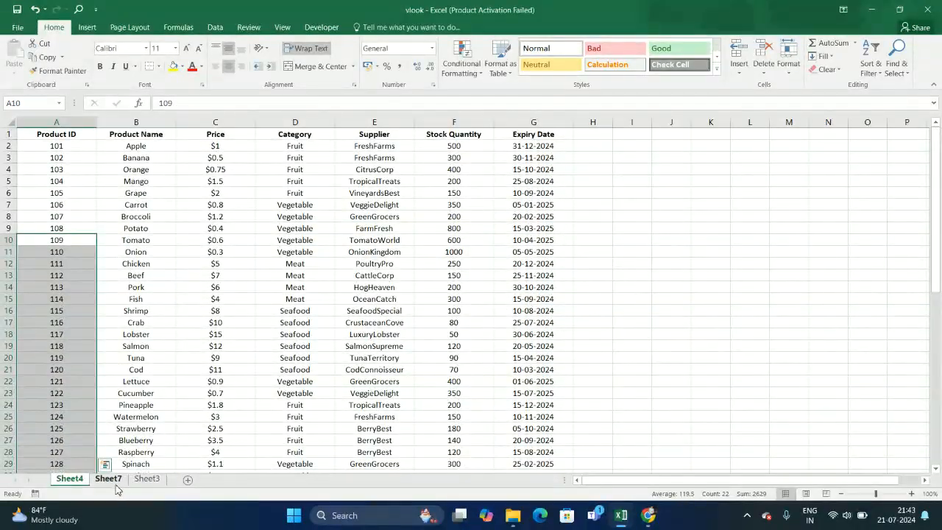
click(114, 479)
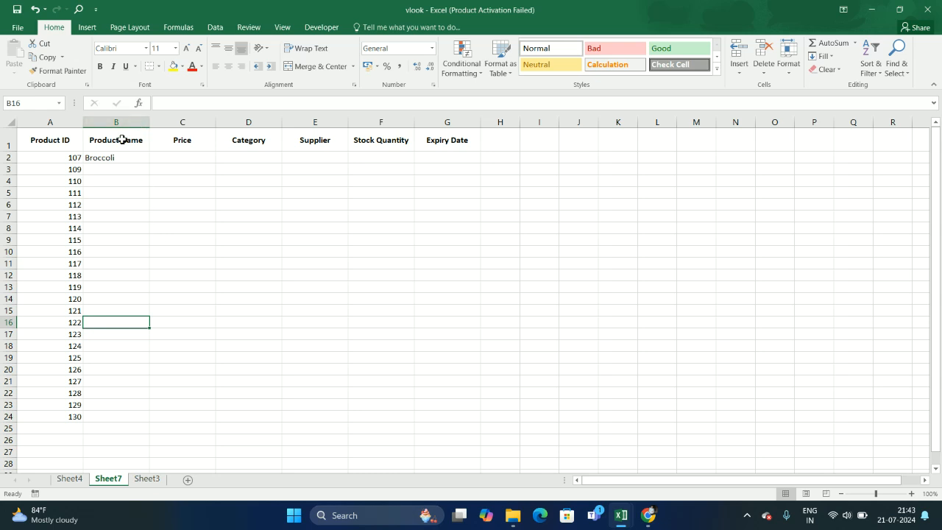
Replace the formula in B2 with a new VLOOKUP that uses A2:A24 as the lookup value.
click(118, 160)
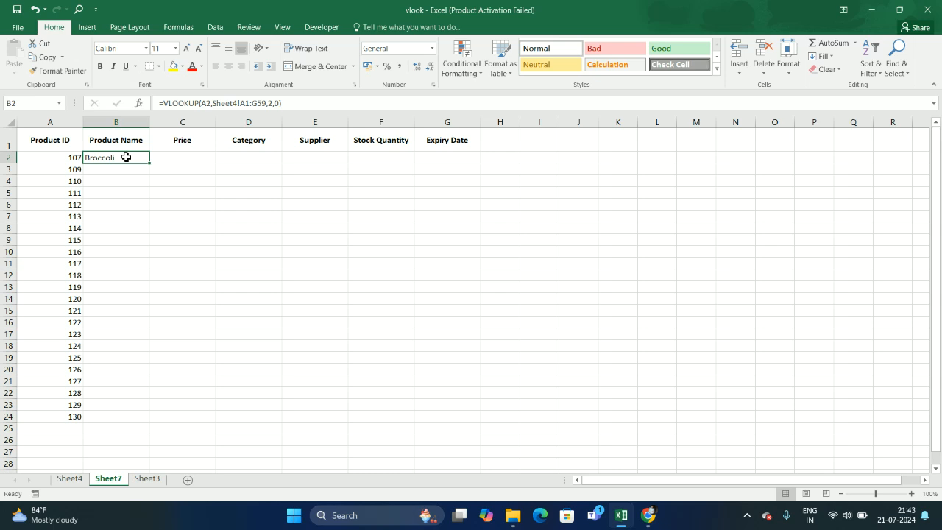
double_click(126, 157)
key(Escape)
text(=)
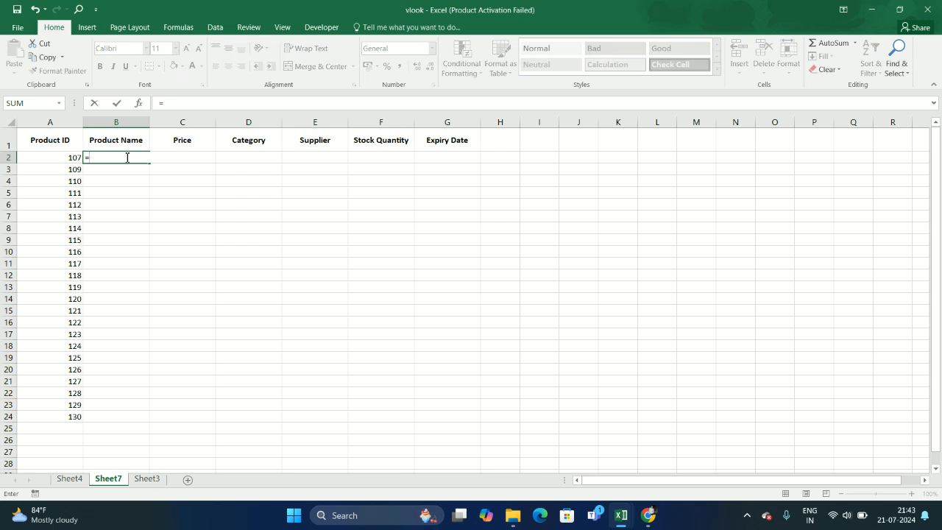
text(vlo)
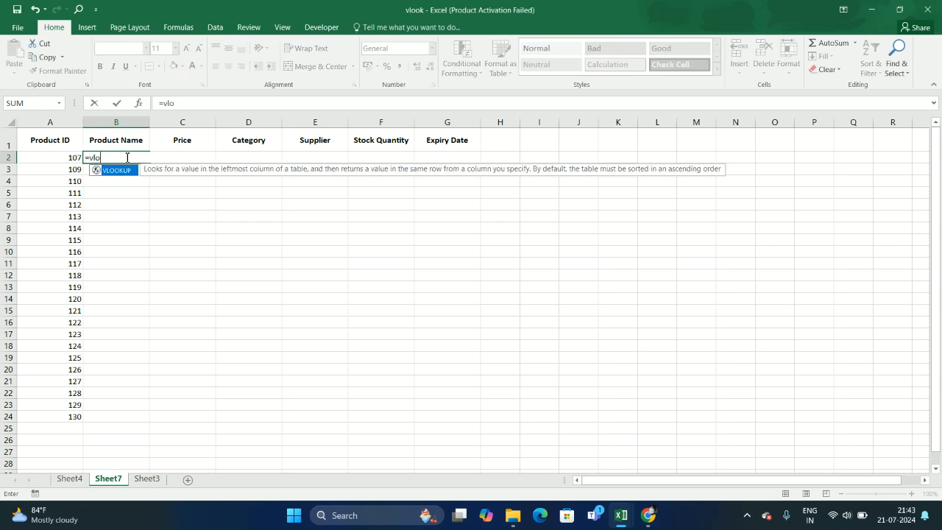
key(Tab)
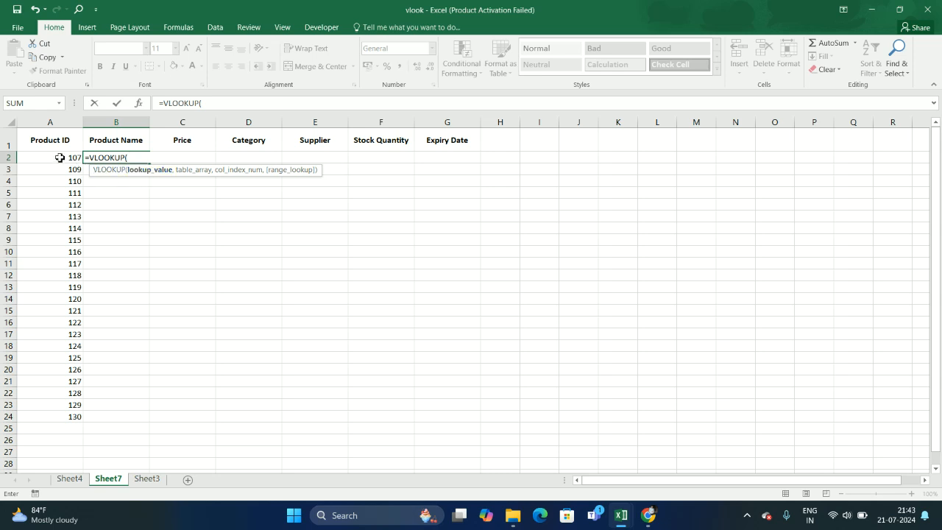
drag(60, 158, 76, 426)
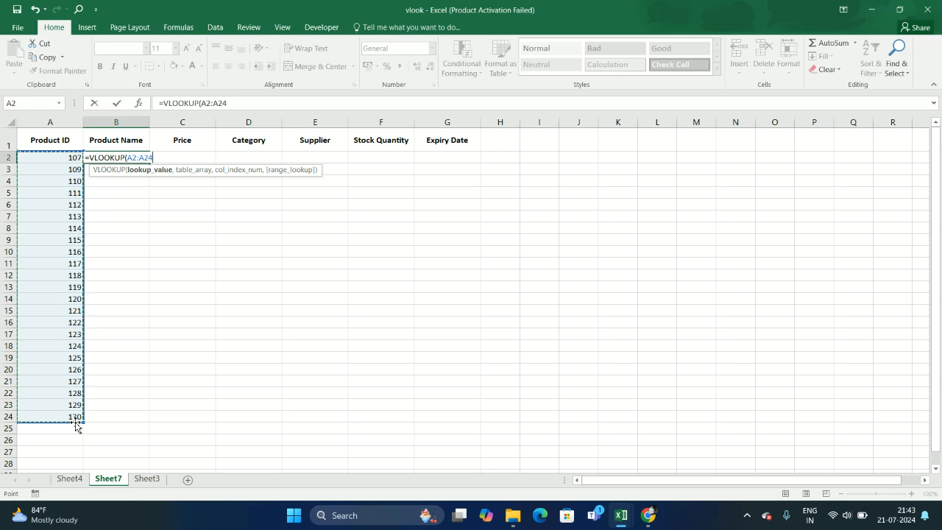
text(,)
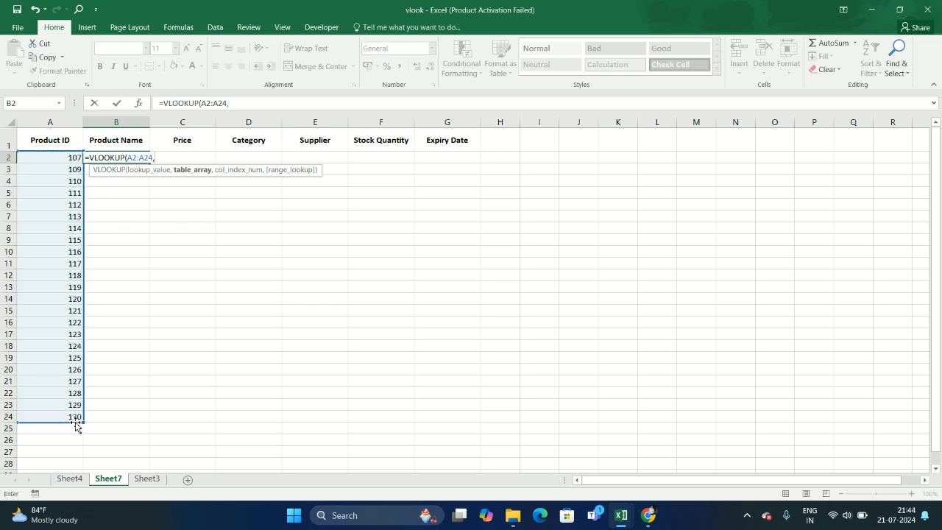
Set the VLOOKUP table array to the whole product table on Sheet4, A1:G59.
click(70, 479)
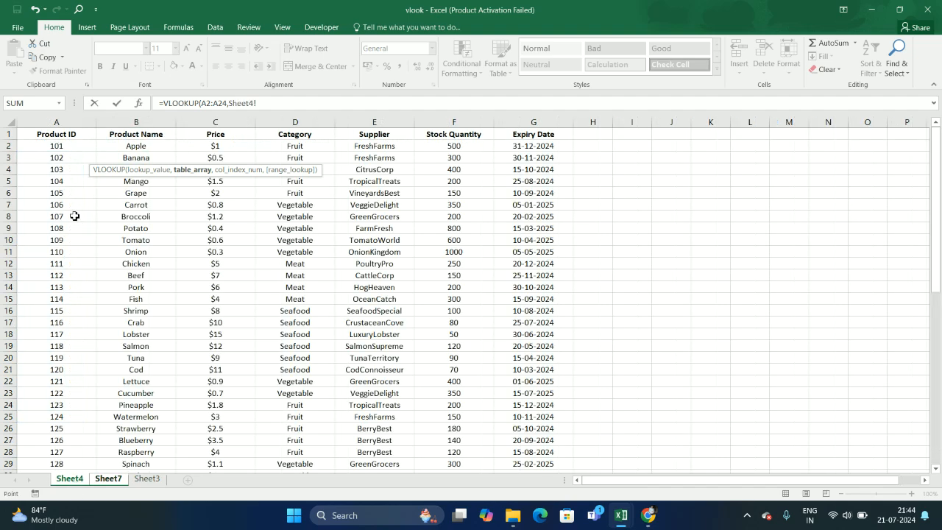
click(33, 137)
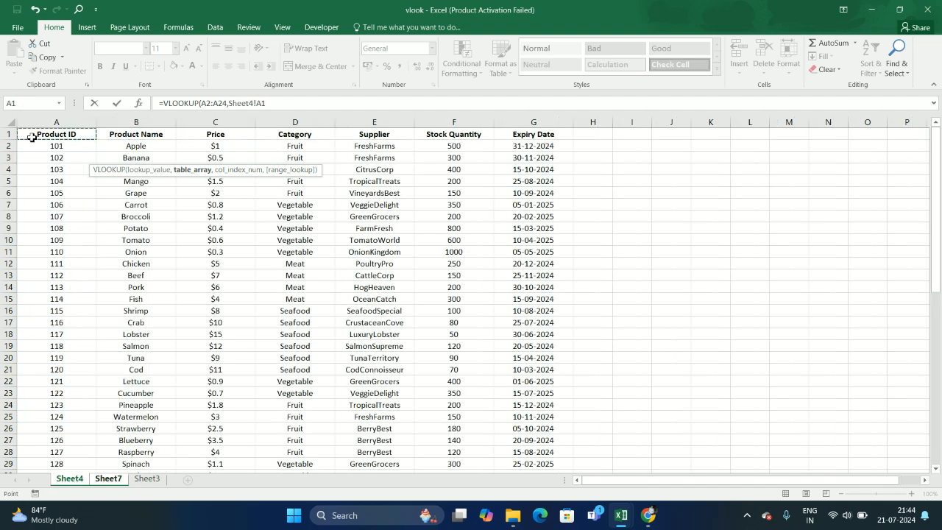
key(ctrl+shift+Right)
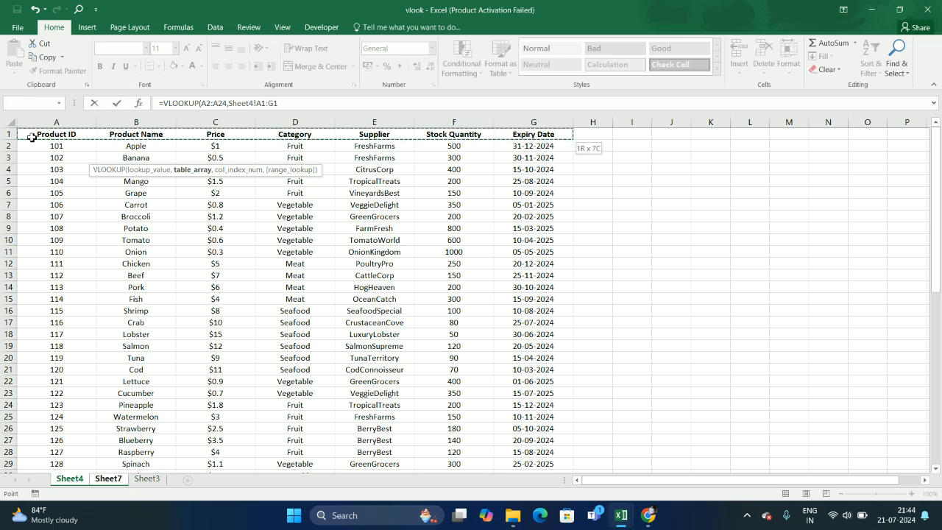
key(ctrl+shift+Down)
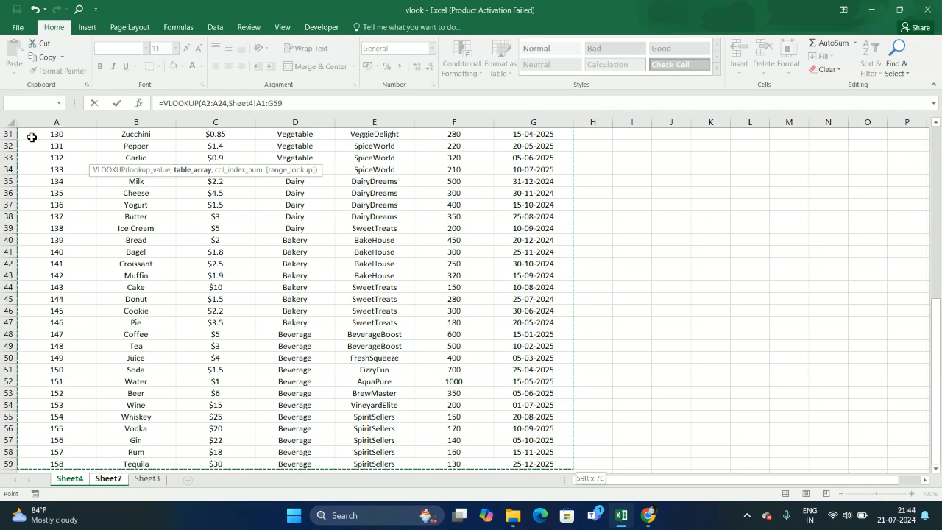
click(288, 105)
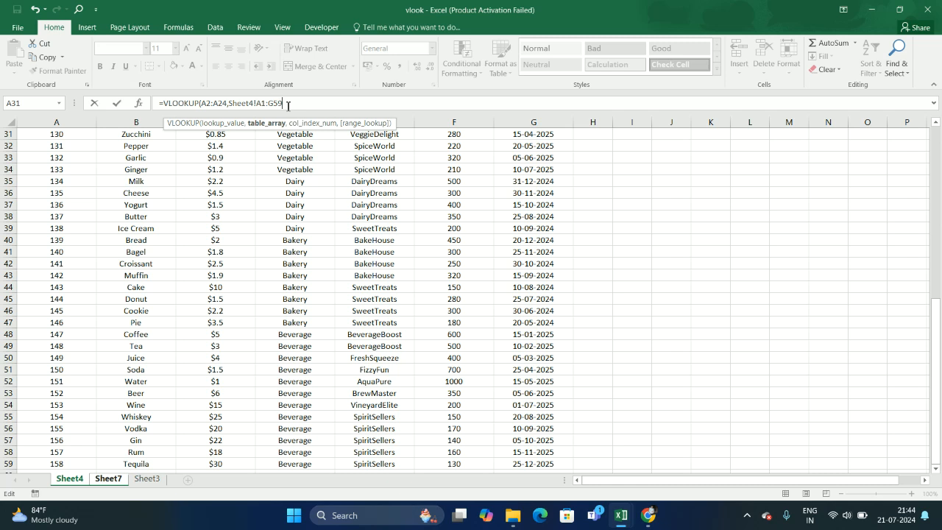
text(,)
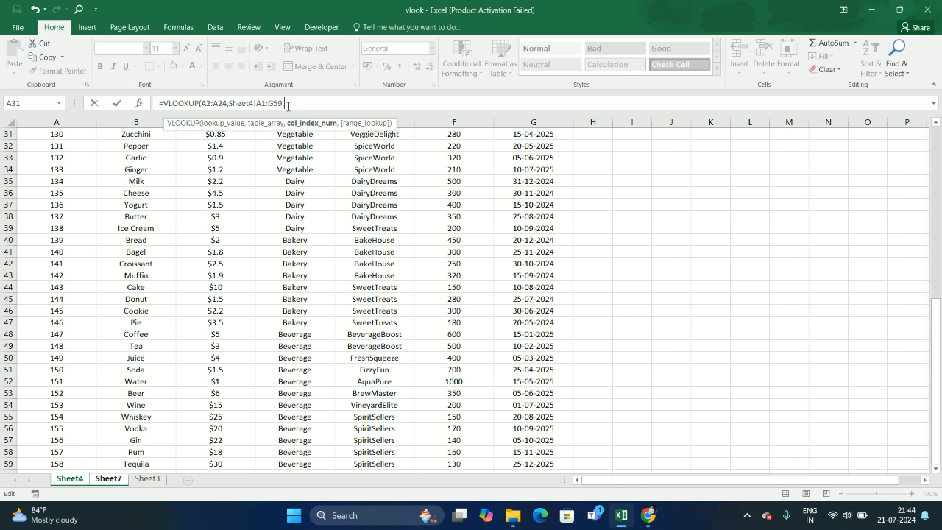
Complete the VLOOKUP formula with COLUMN() as the column index and 0 for an exact match.
text(co)
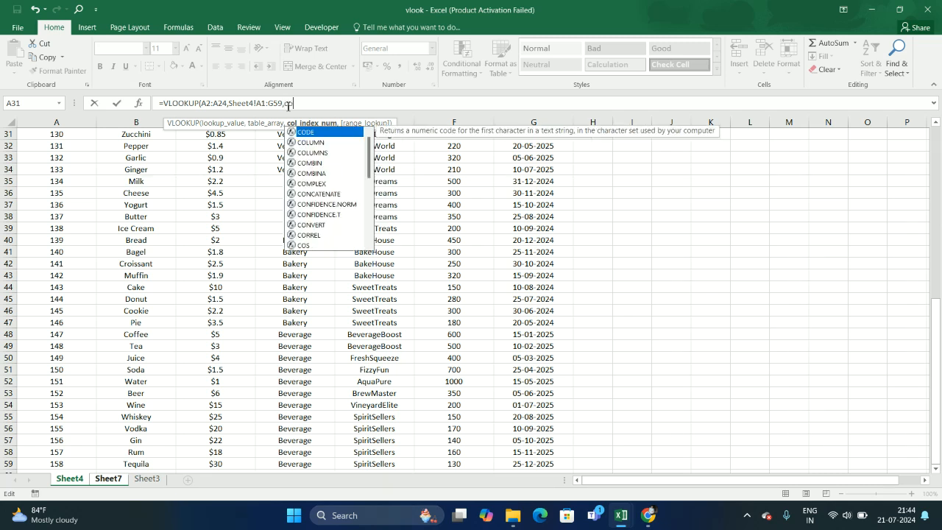
text(lu)
key(Tab)
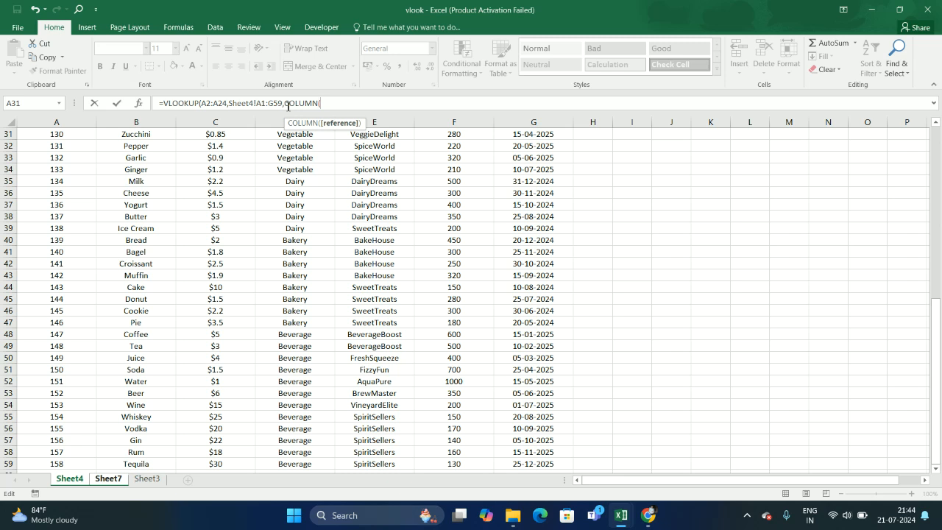
text())
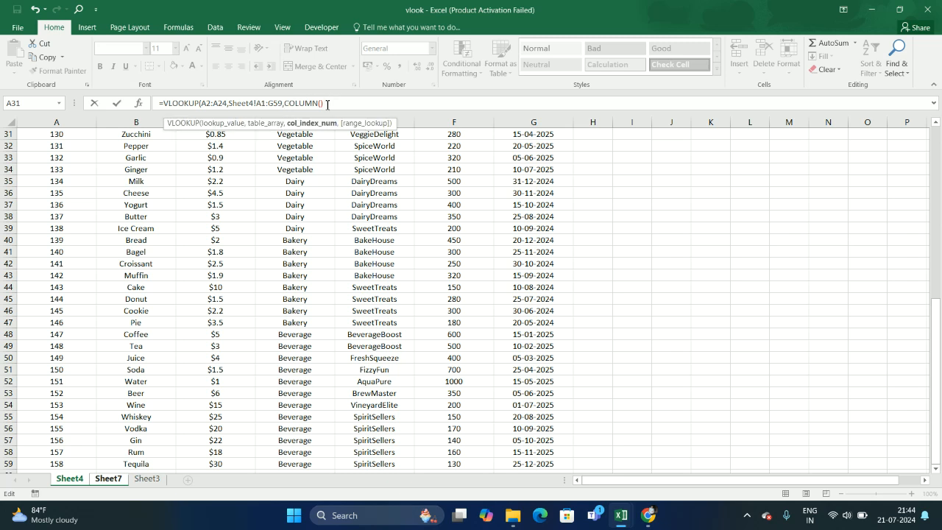
text(,)
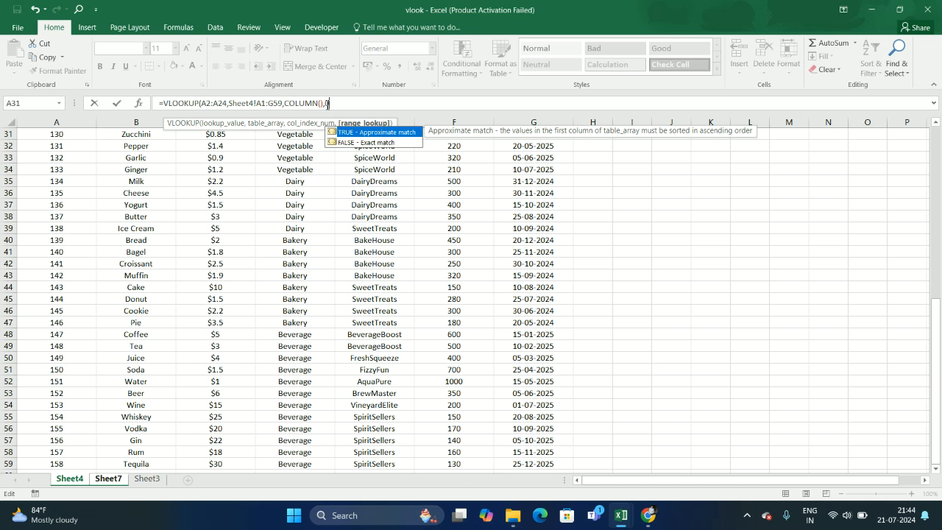
text(0))
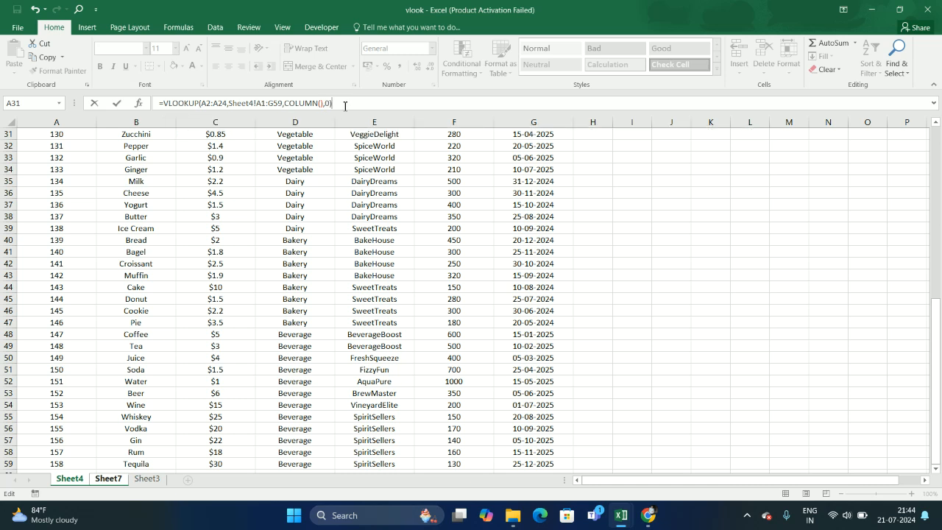
key(Return)
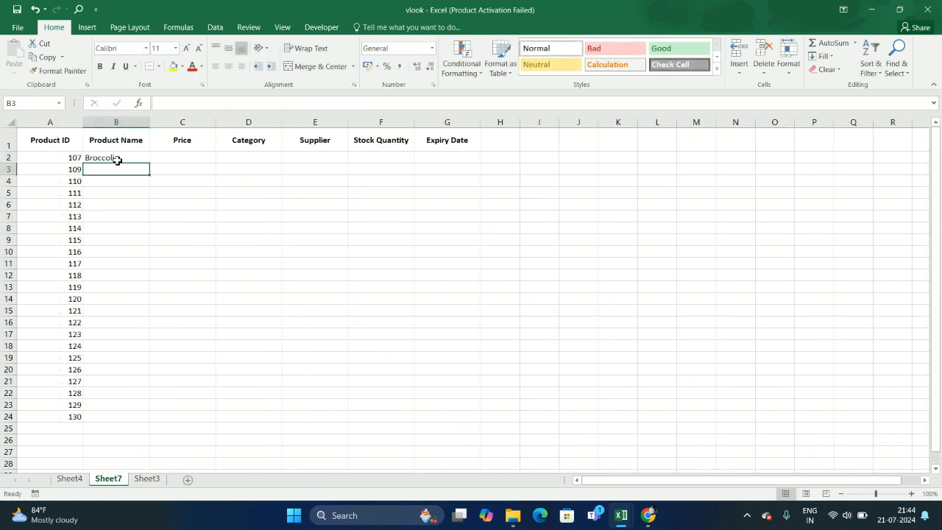
click(77, 174)
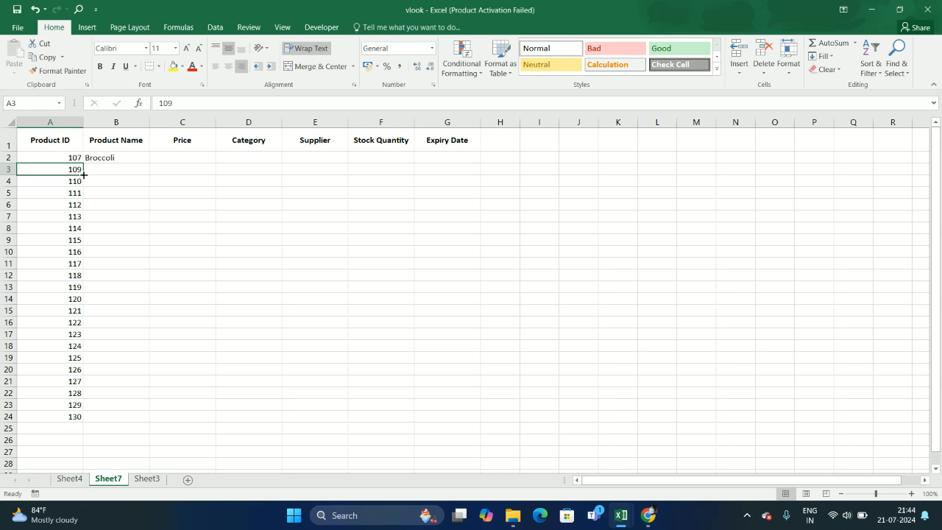
drag(85, 175, 132, 172)
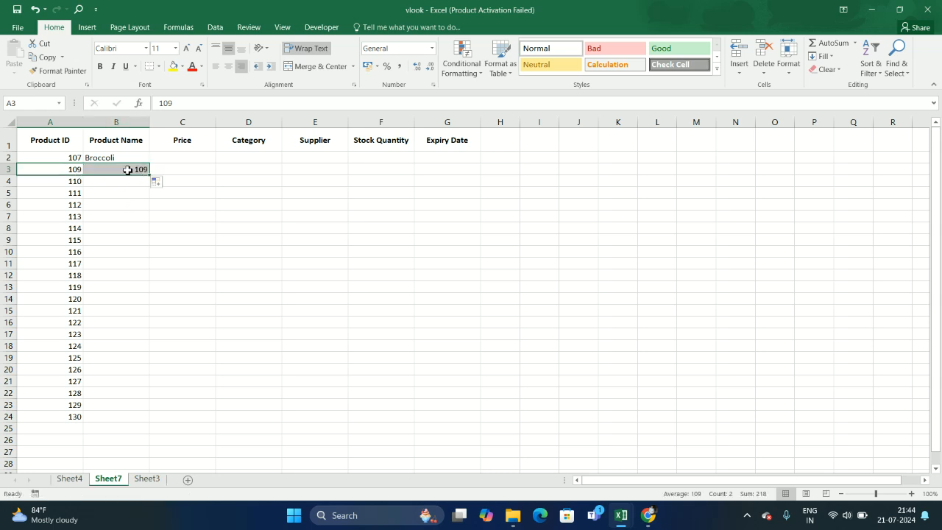
key(ctrl+z)
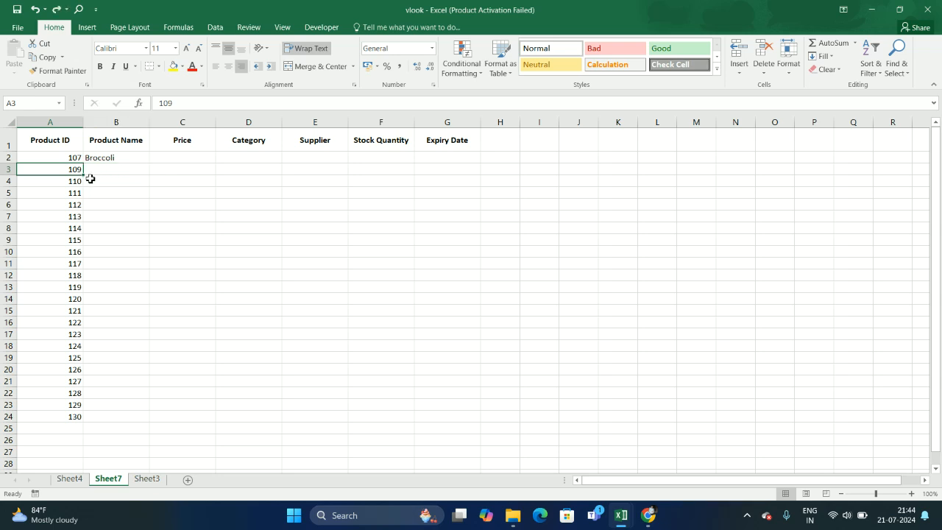
mouse_move(85, 177)
mouse_down()
mouse_move(255, 184)
mouse_move(75, 179)
mouse_up()
click(109, 170)
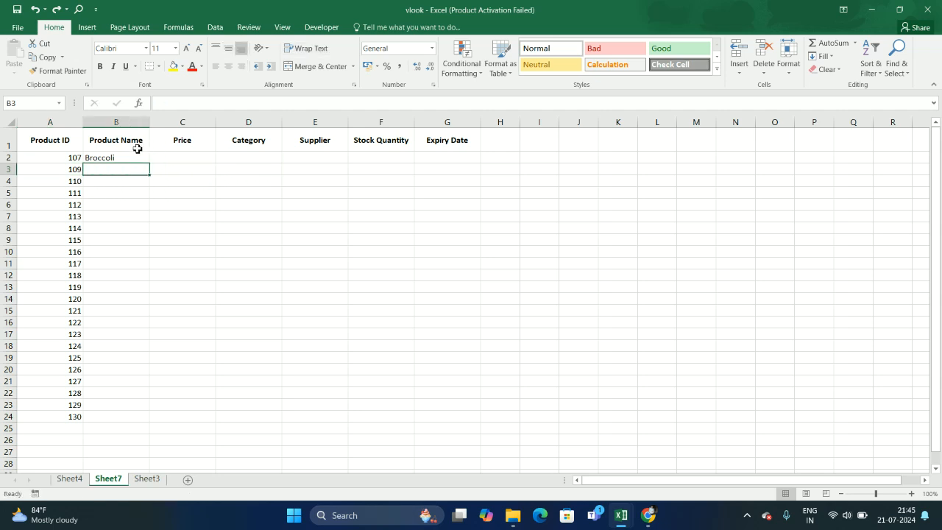
Make the lookup value $A$2:$A$24 and the table array Sheet4!$A$1:$G$59 absolute in the VLOOKUP formula in B2.
click(118, 159)
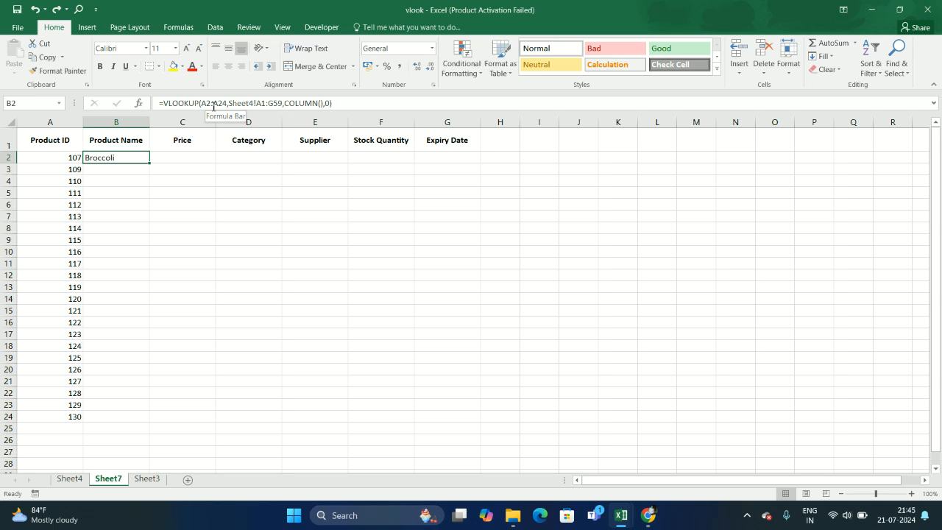
drag(228, 103, 203, 103)
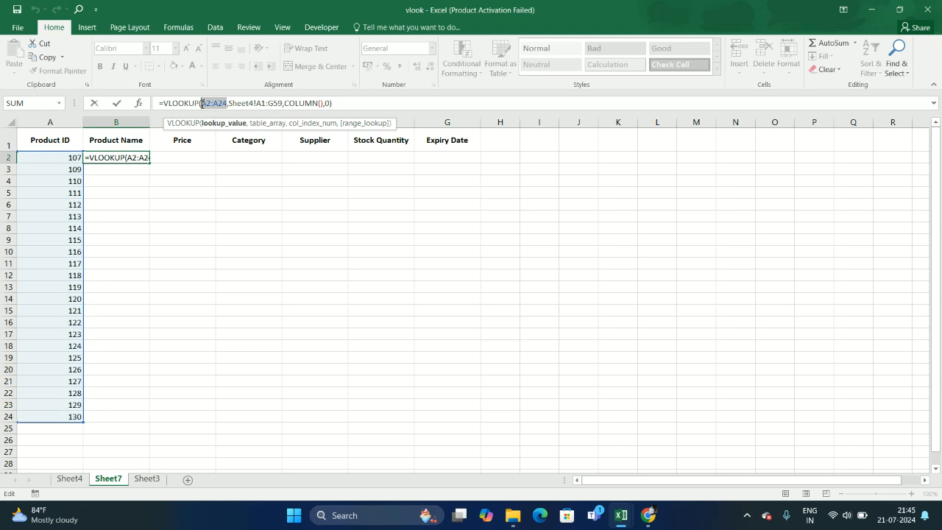
key(F4)
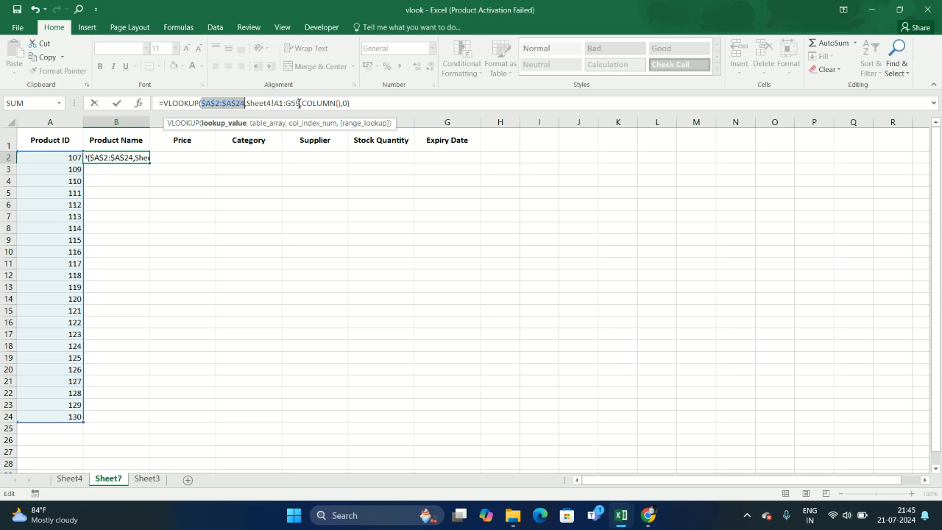
drag(301, 103, 248, 104)
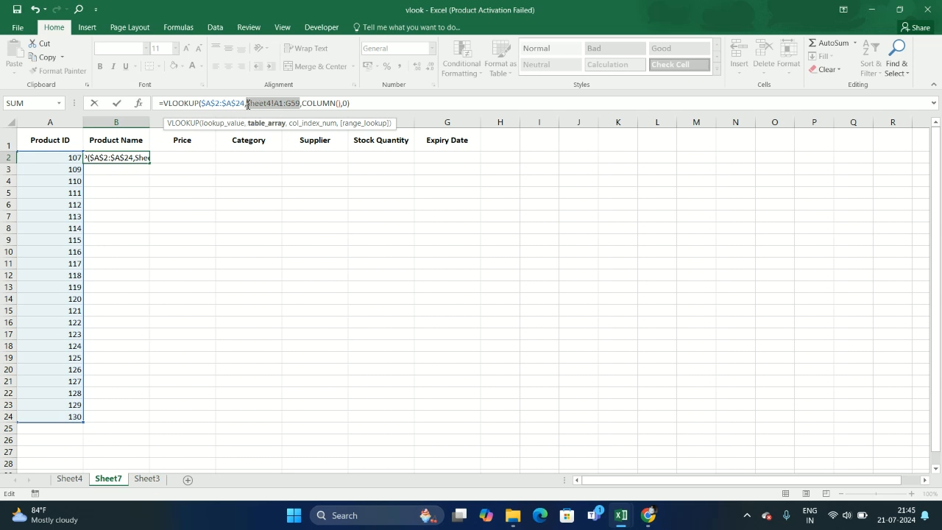
key(F4)
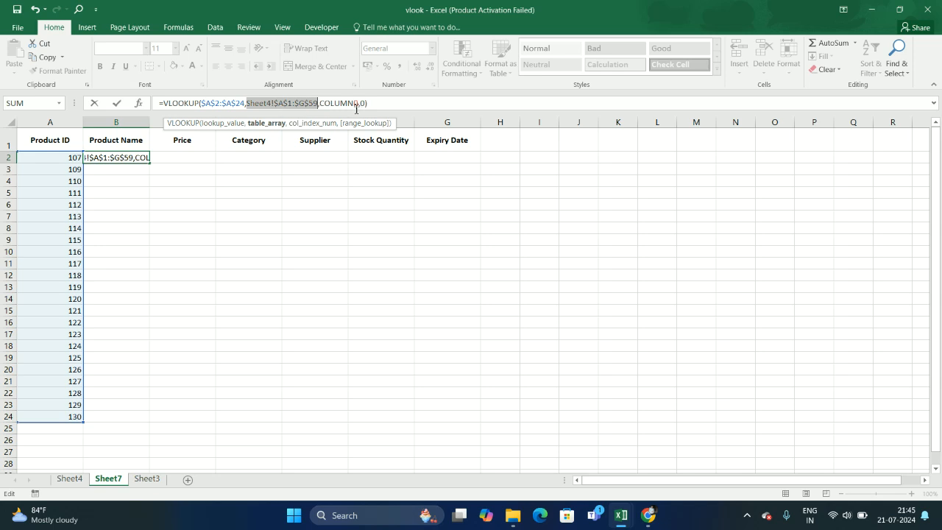
click(390, 106)
key(Return)
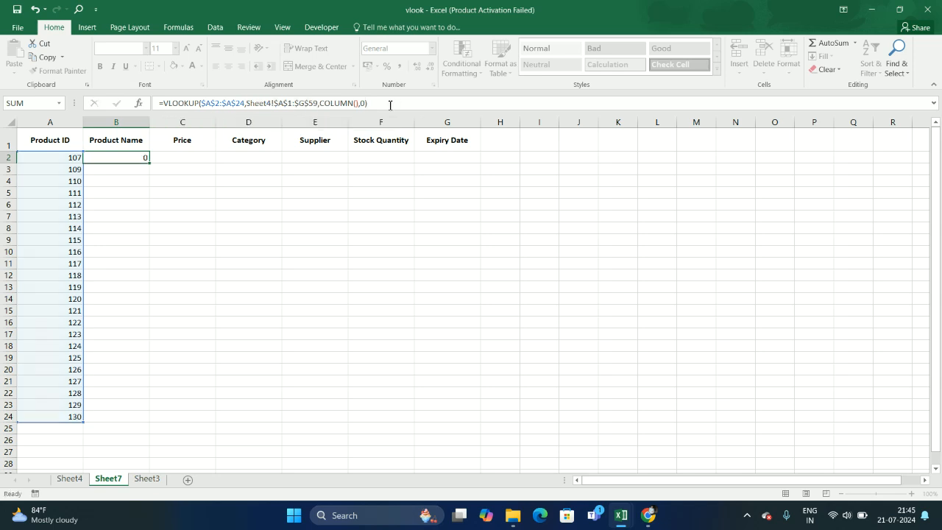
Copy the VLOOKUP formula from B2 down the Product Name column to row 24.
click(117, 157)
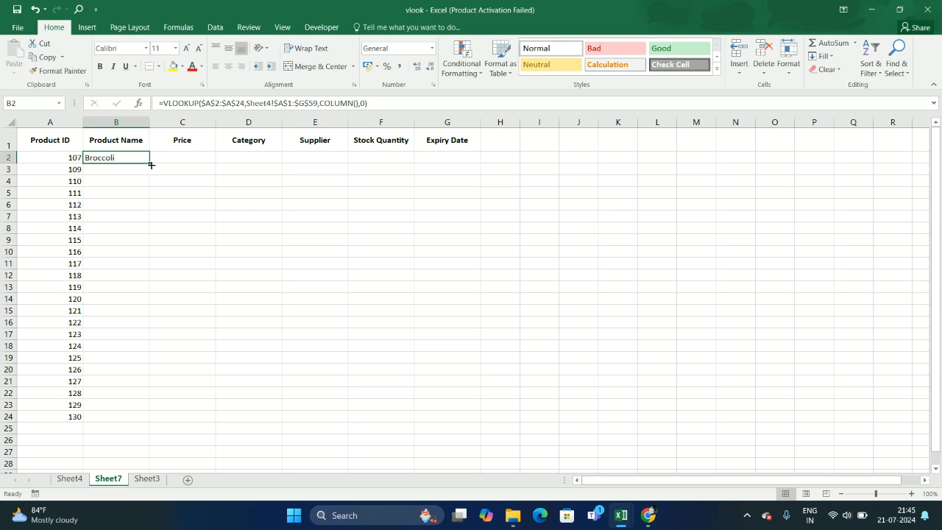
drag(151, 165, 143, 420)
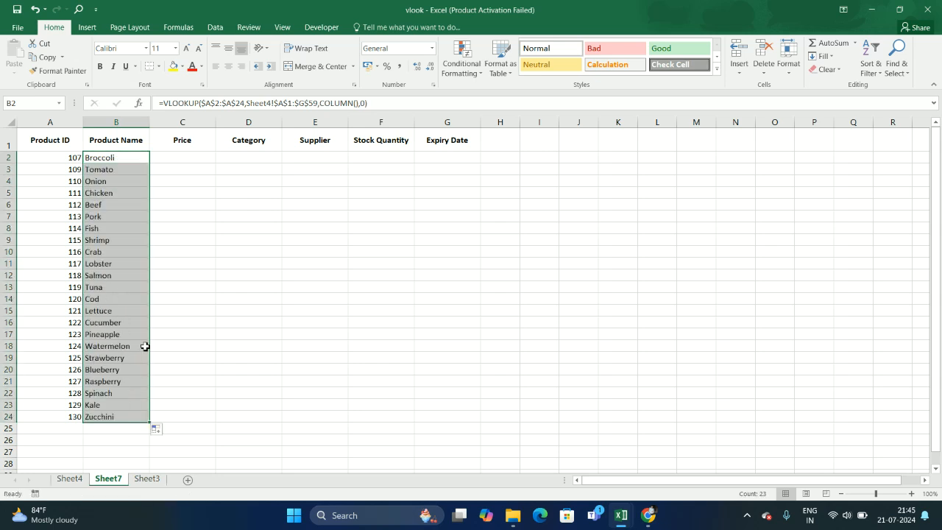
click(213, 184)
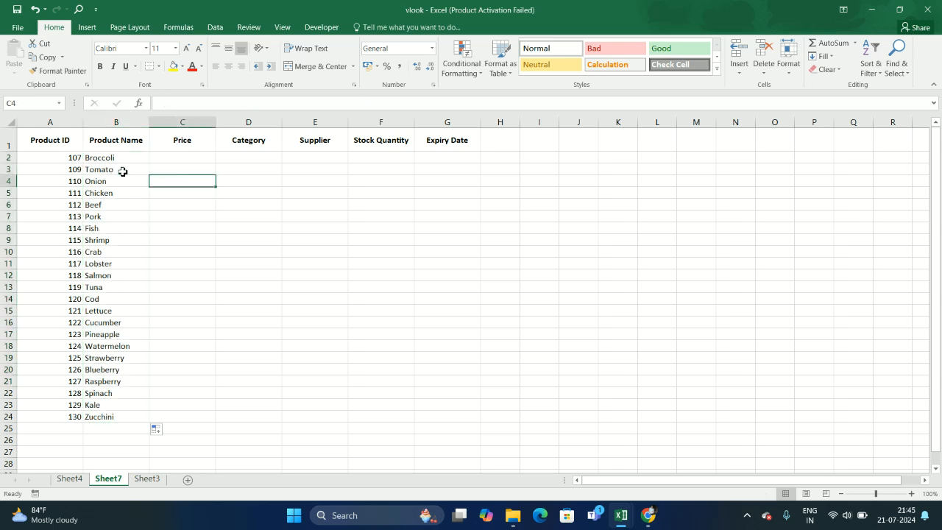
Fill the VLOOKUP formulas in B2 and B3 across their rows to the Expiry Date column.
click(109, 157)
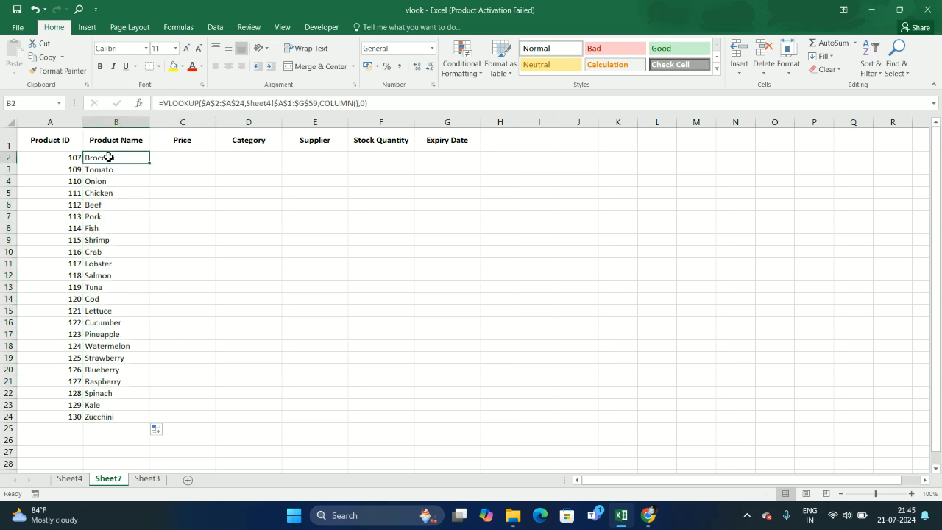
drag(148, 163, 474, 163)
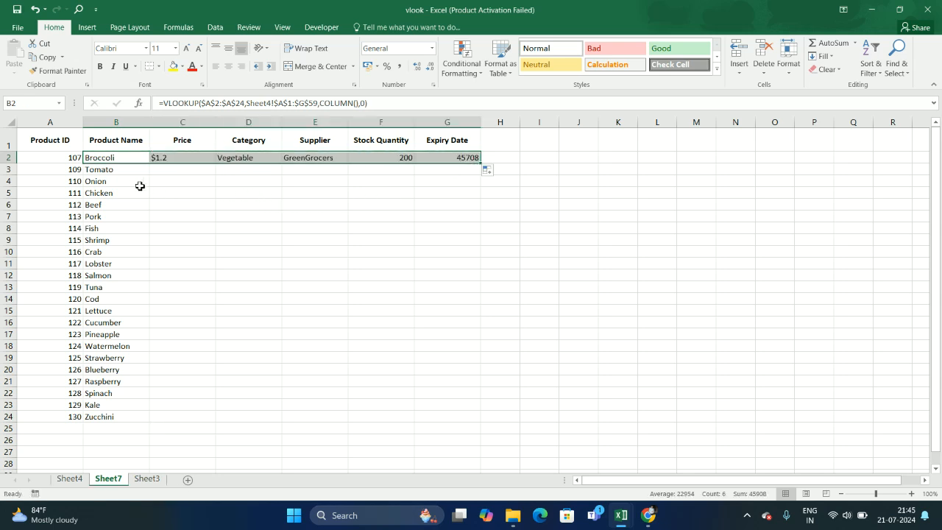
click(119, 171)
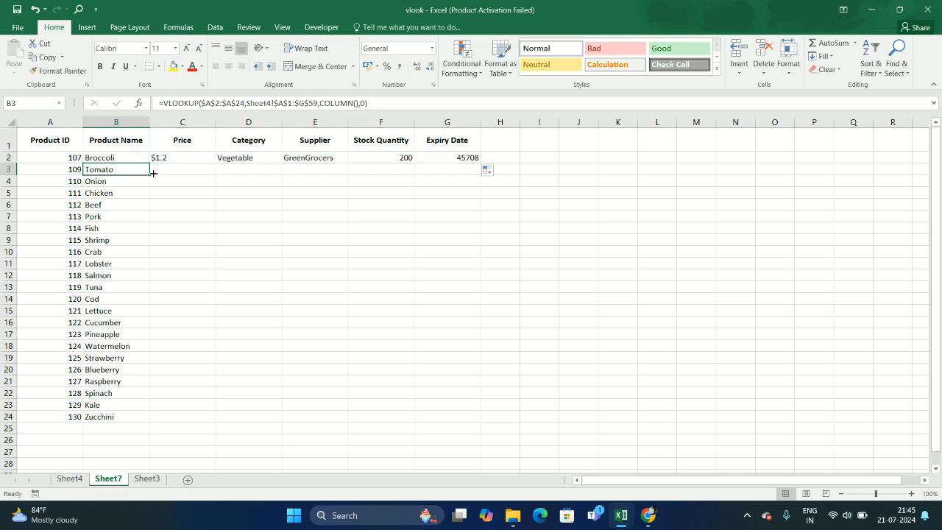
drag(149, 178, 472, 192)
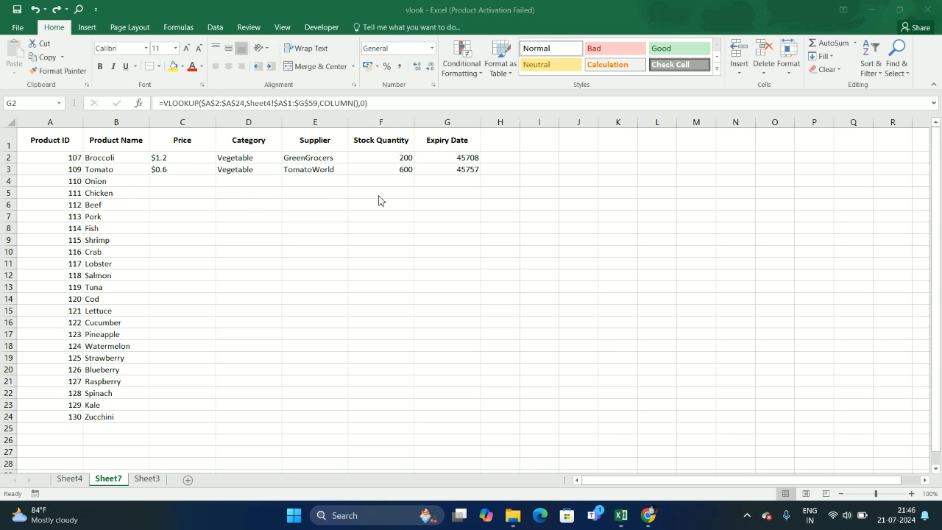
Fill the Expiry Date formula from G2 down to row 23 and the Stock Quantity formula from F2 down to row 24.
click(457, 157)
drag(457, 157, 488, 410)
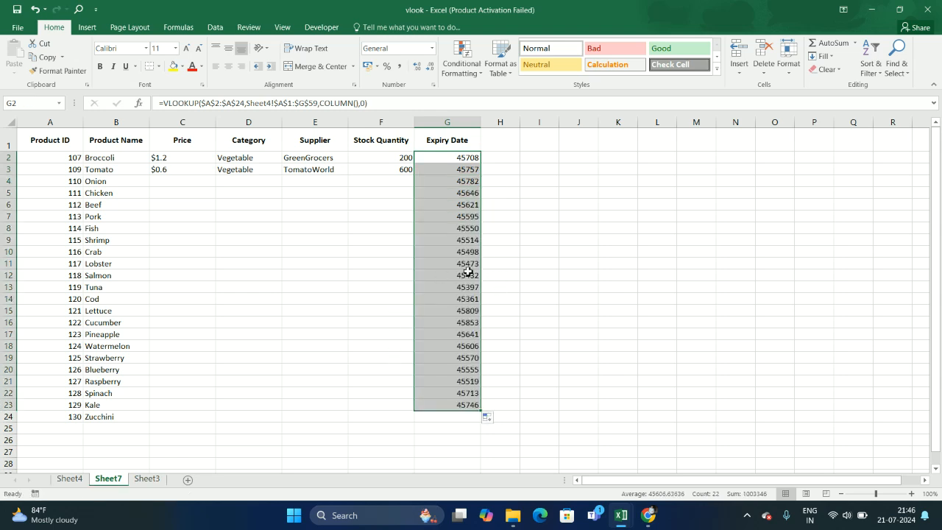
click(386, 159)
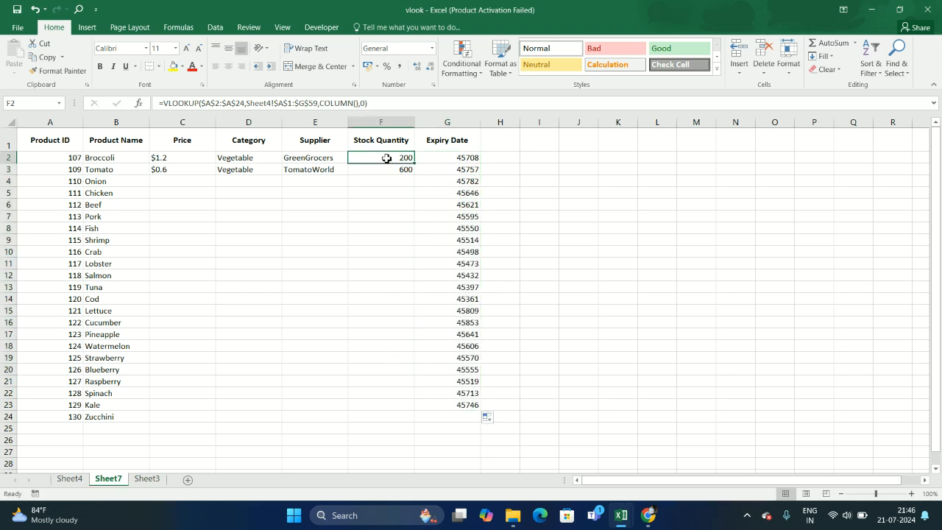
mouse_move(416, 167)
mouse_down()
mouse_move(408, 434)
mouse_move(406, 420)
mouse_up()
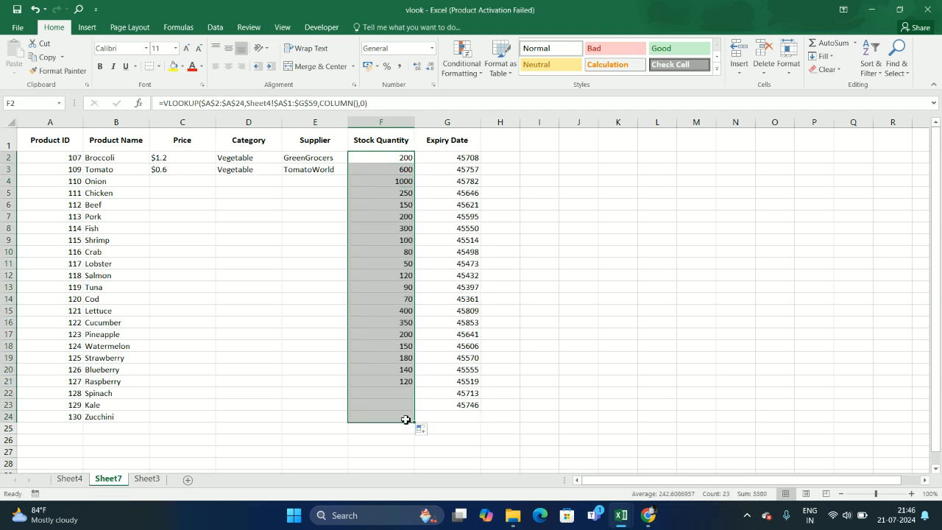
Fill the Supplier formula in E2 and the Category formula in D2 down to row 24.
click(315, 158)
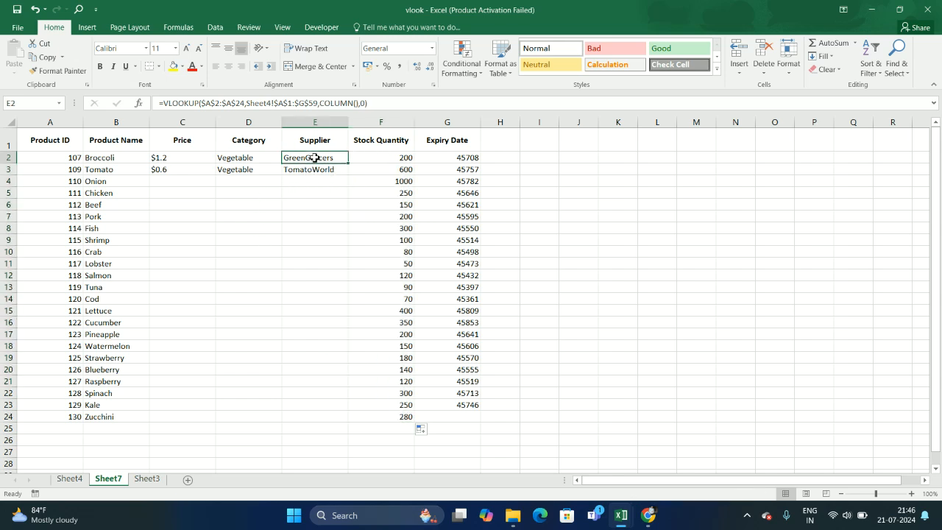
drag(347, 164, 332, 424)
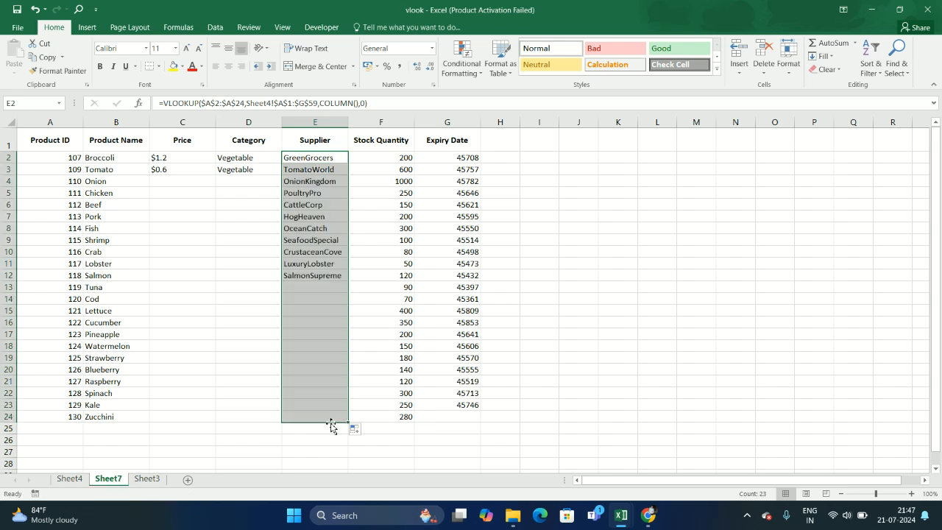
click(243, 158)
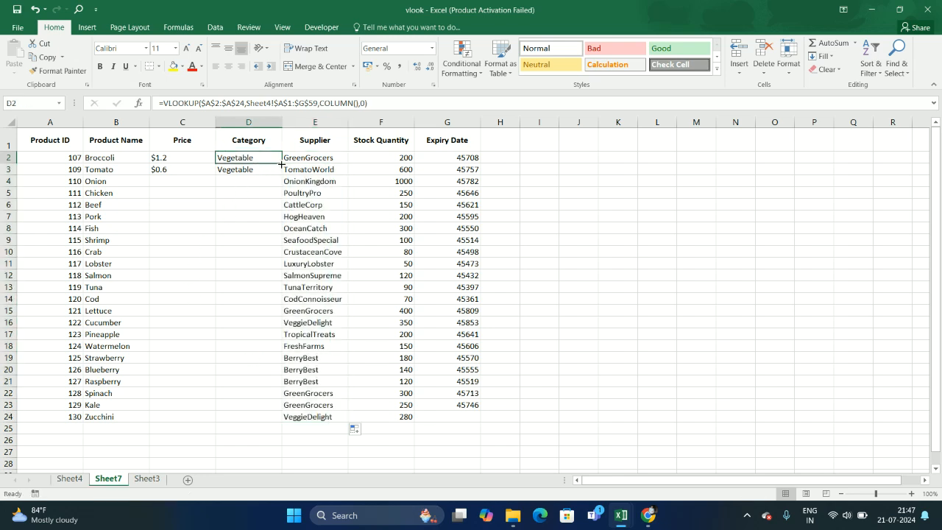
drag(280, 163, 263, 425)
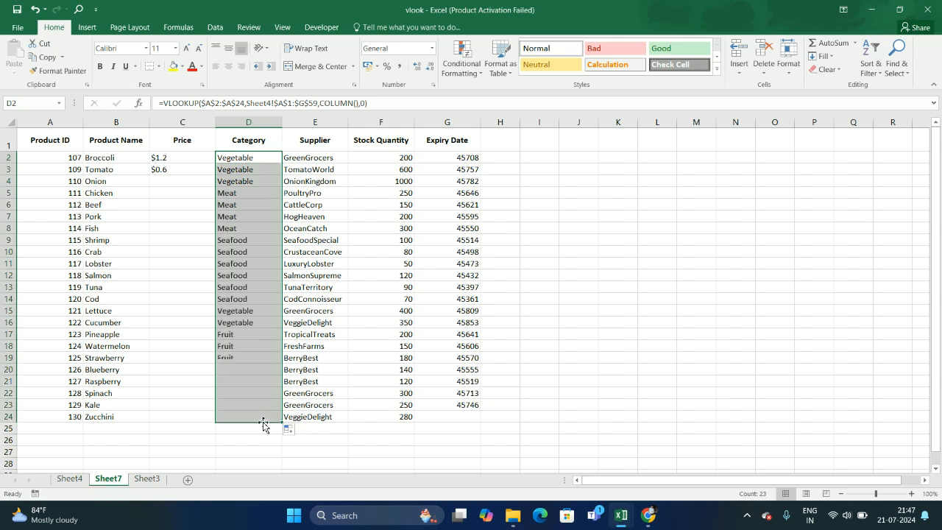
Fill the Price formula from C2 down to row 24 and deselect the range.
click(170, 162)
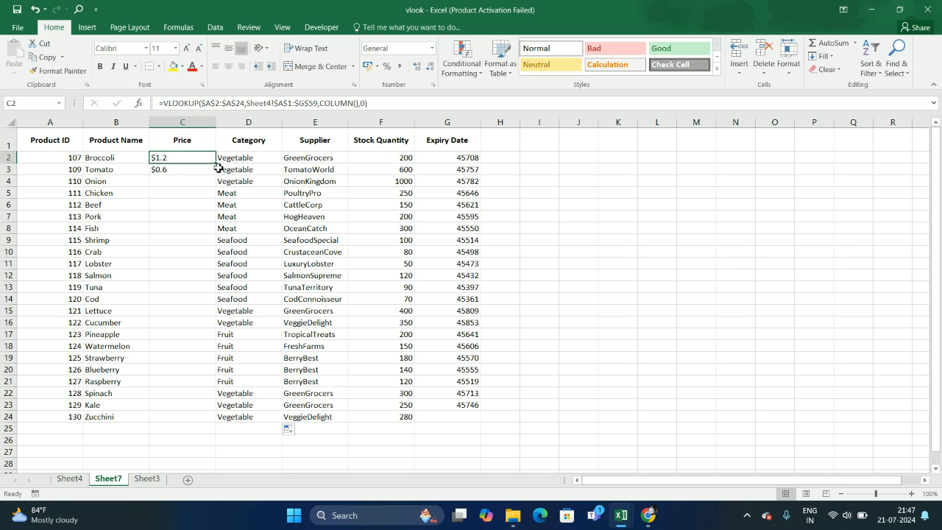
drag(216, 166, 192, 421)
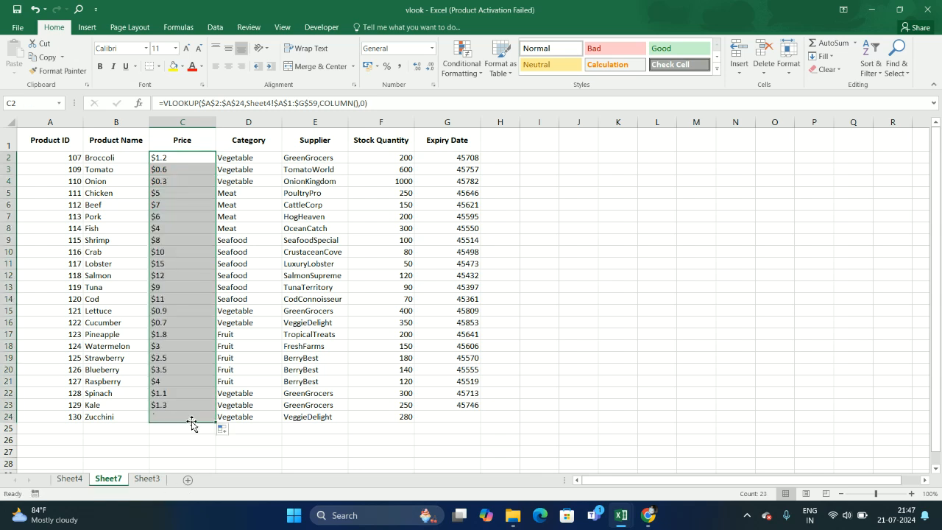
click(585, 321)
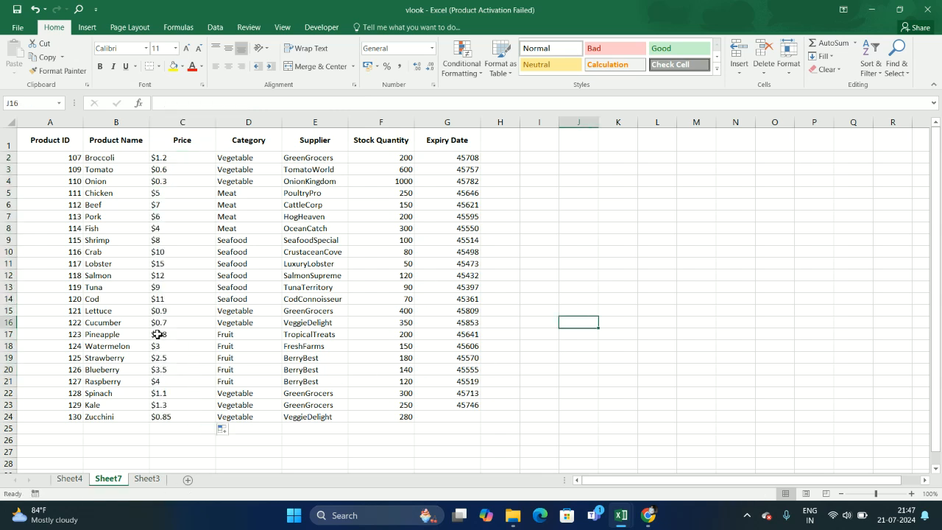